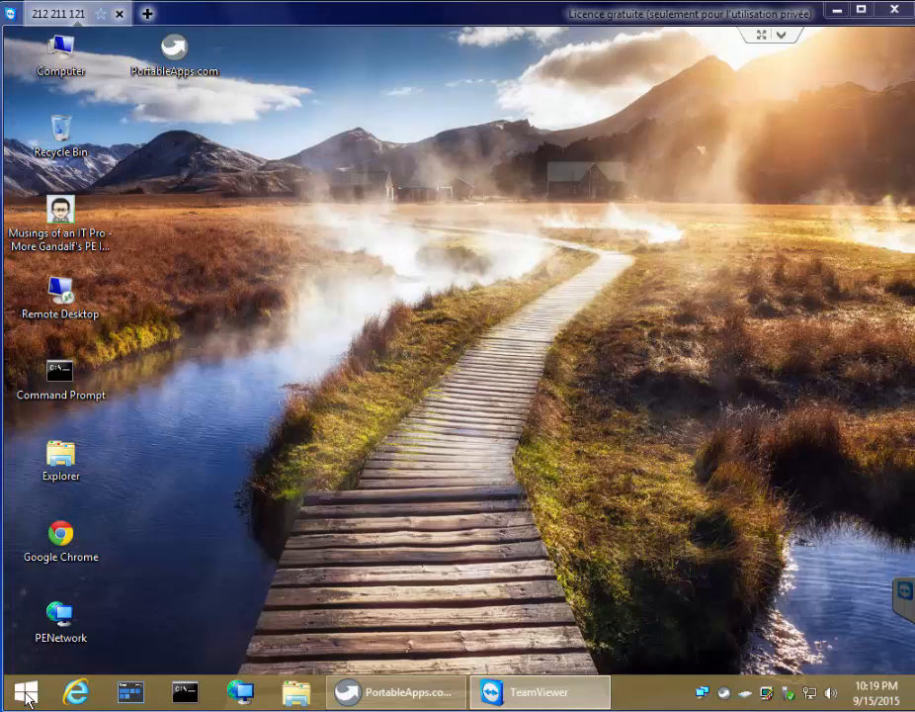
click(26, 698)
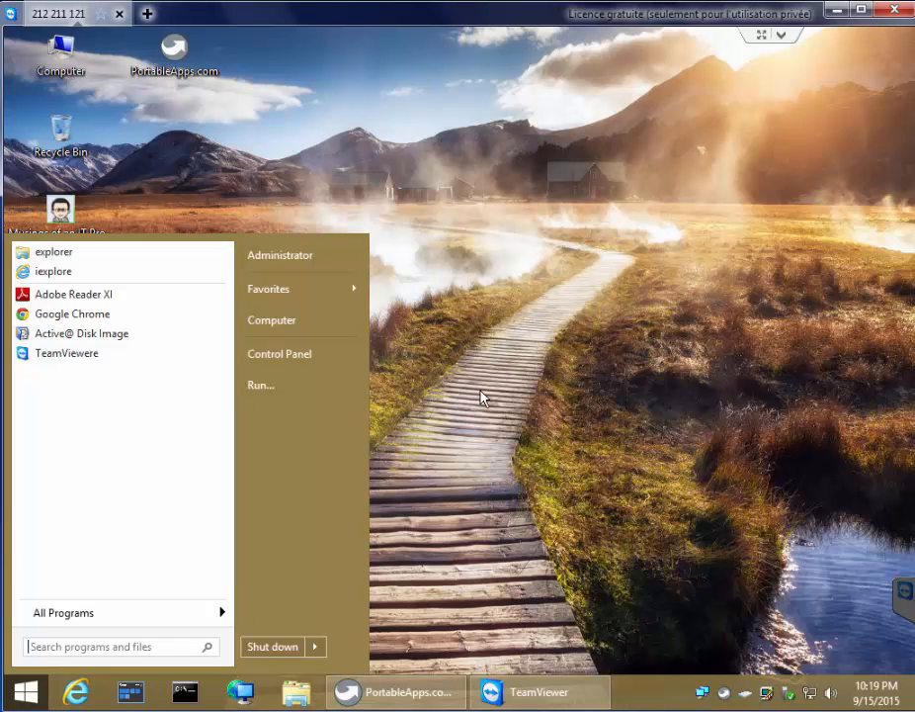
click(526, 363)
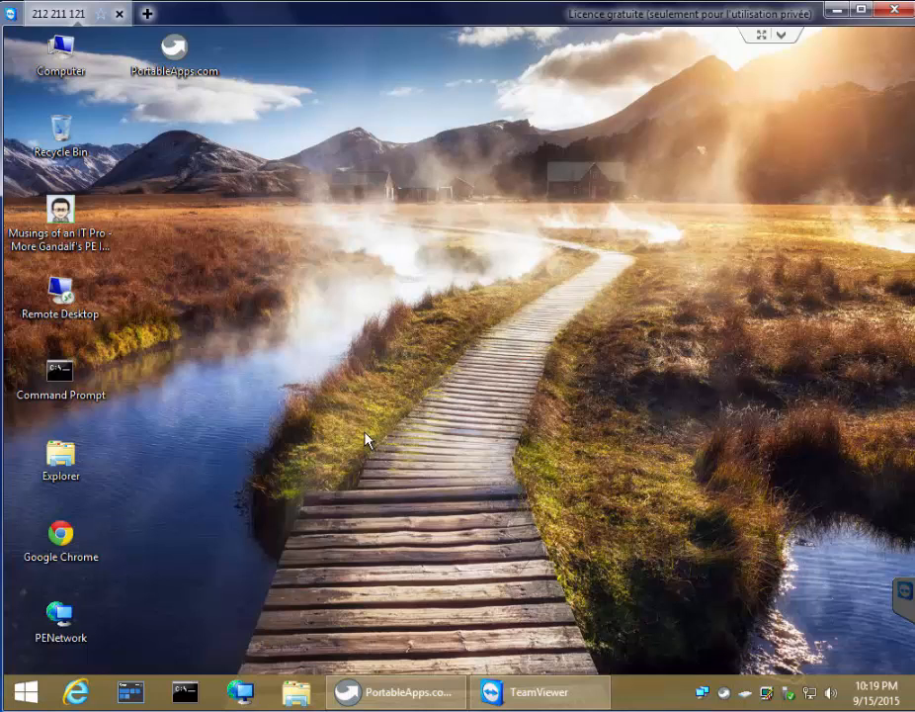
click(34, 697)
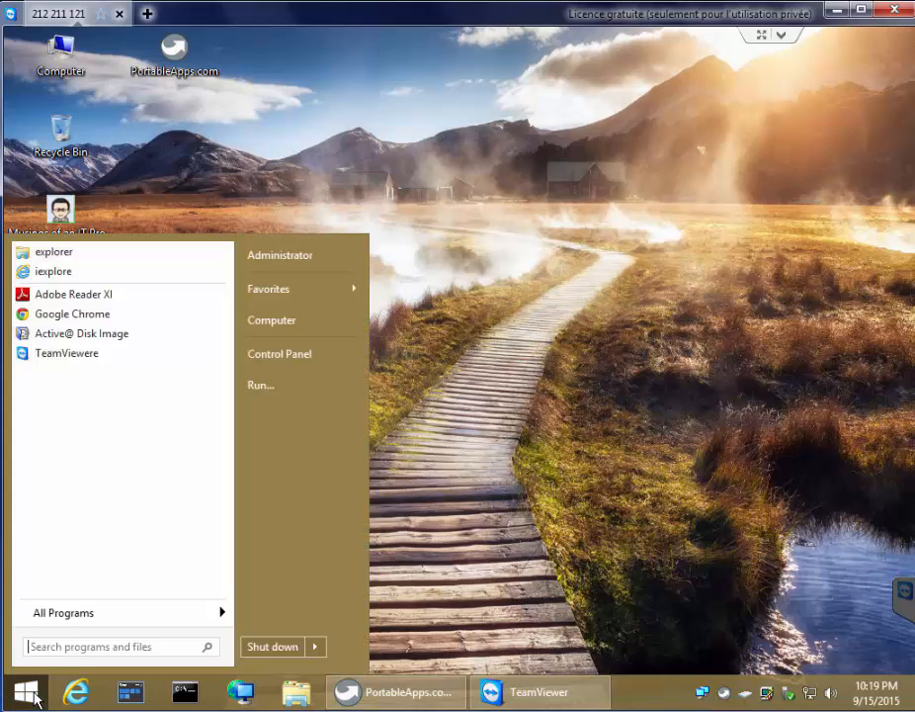
click(533, 418)
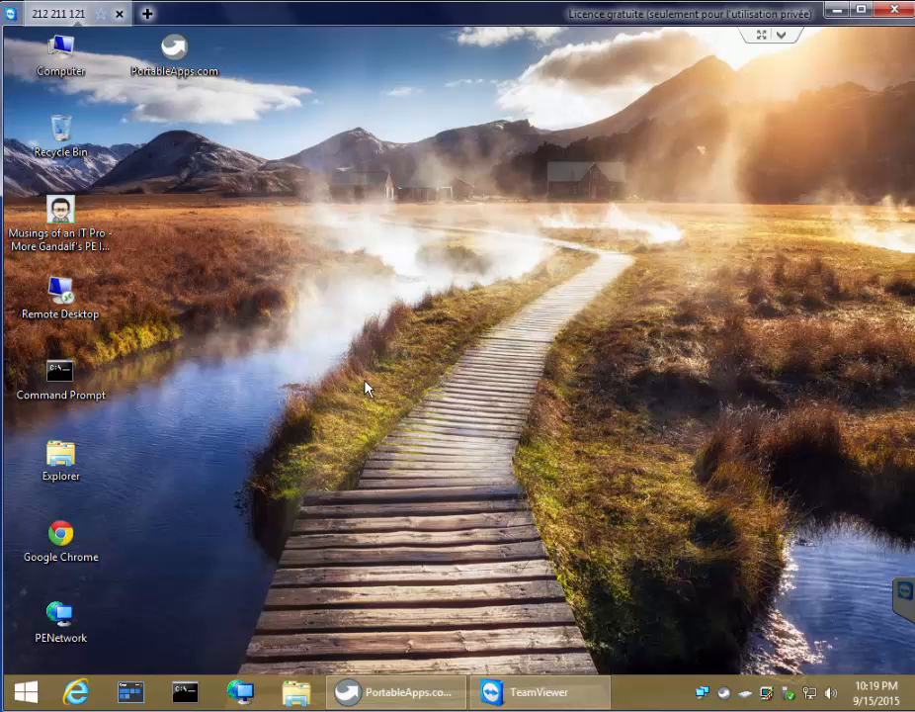
- Browse the contents of the WINDOWS (C:), MEDIA (D:), SERVEUR (F:) and DOWNLOAD (G:) drives in Explorer, and close its window
double_click(61, 458)
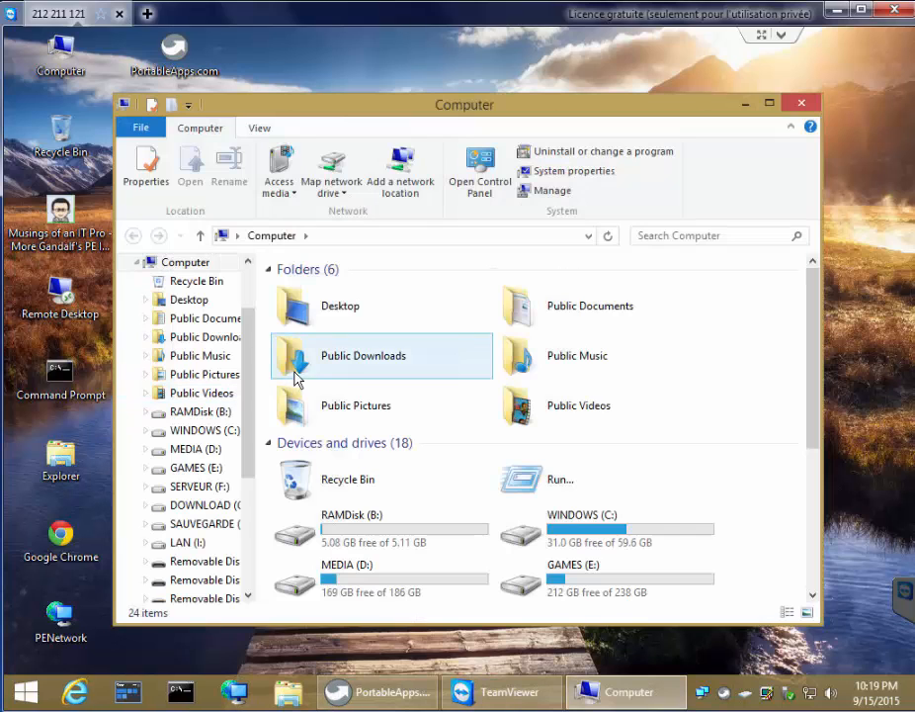
mouse_move(245, 337)
mouse_down()
mouse_move(257, 435)
mouse_move(243, 331)
mouse_up()
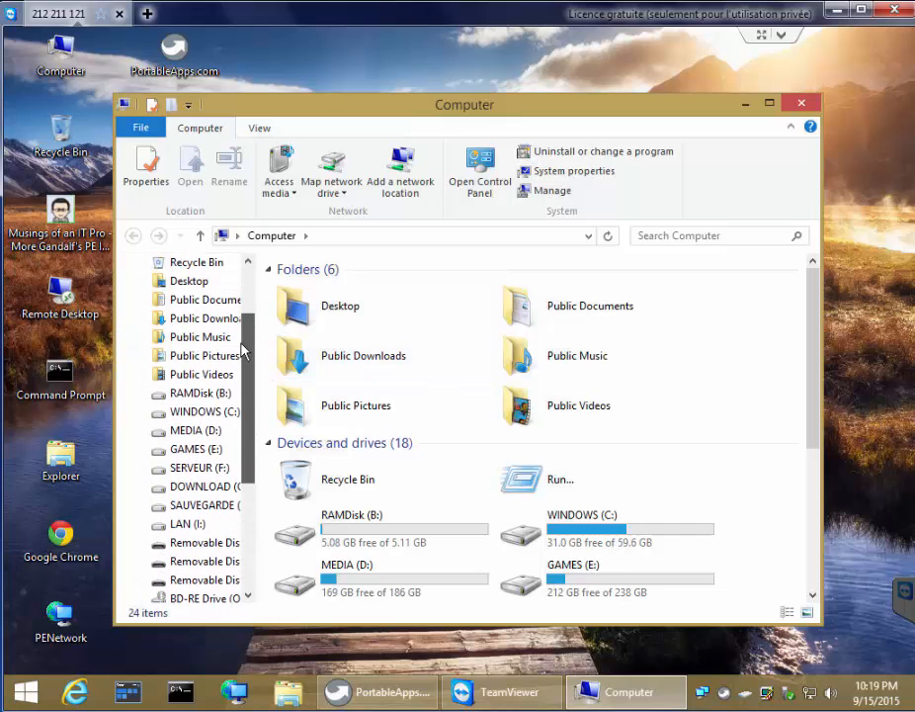
click(212, 413)
click(210, 432)
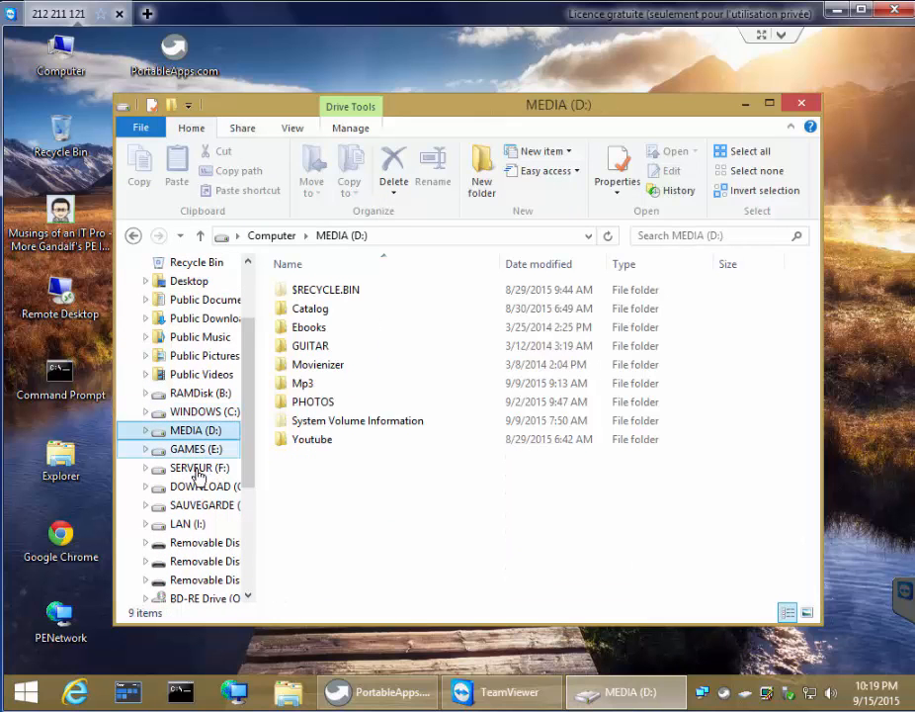
click(202, 470)
click(208, 486)
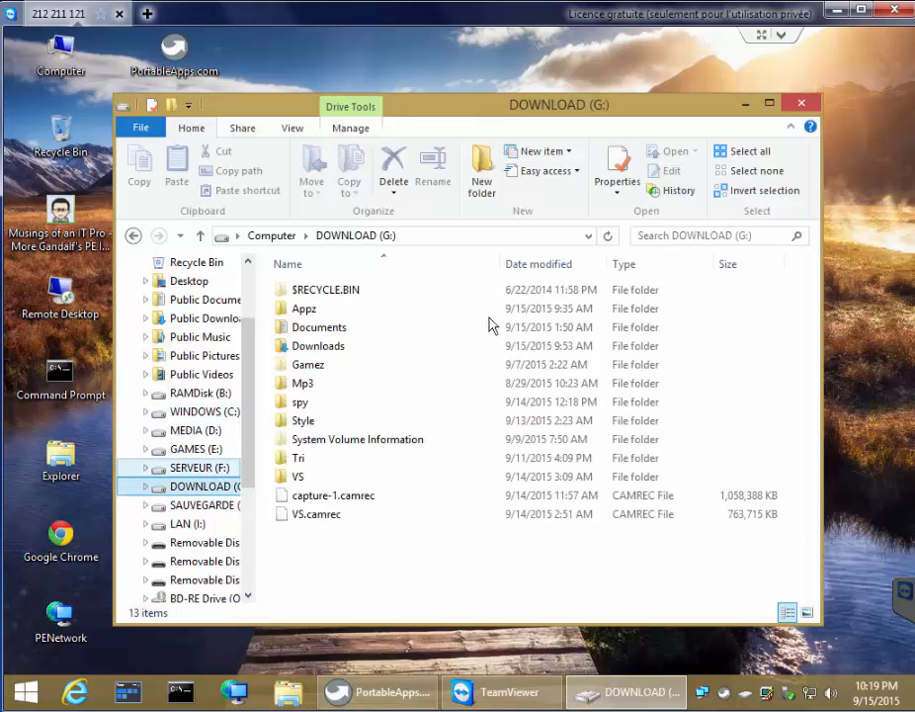
click(771, 108)
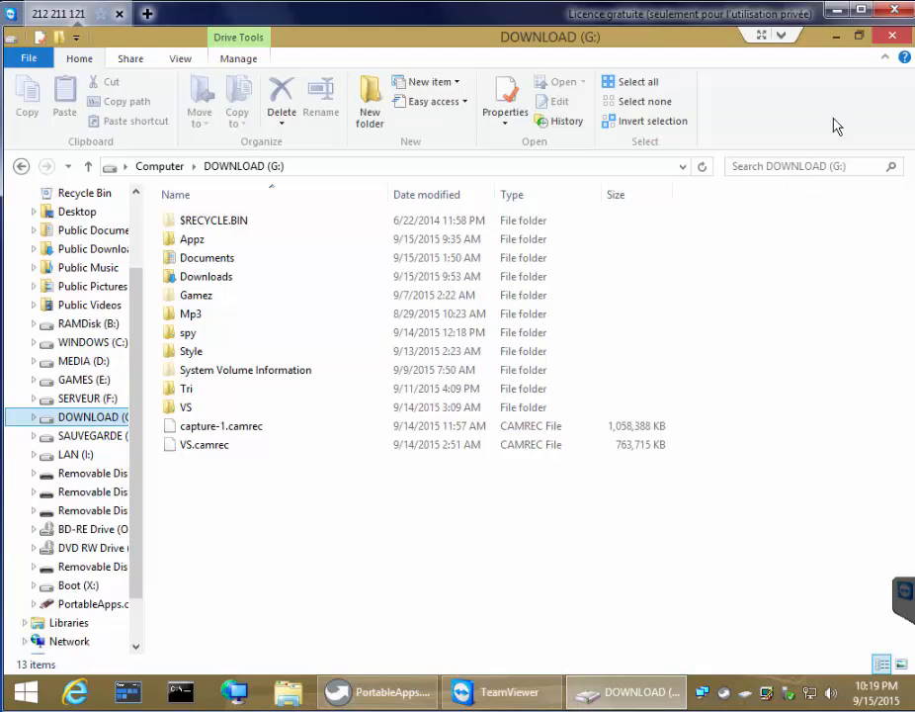
click(895, 37)
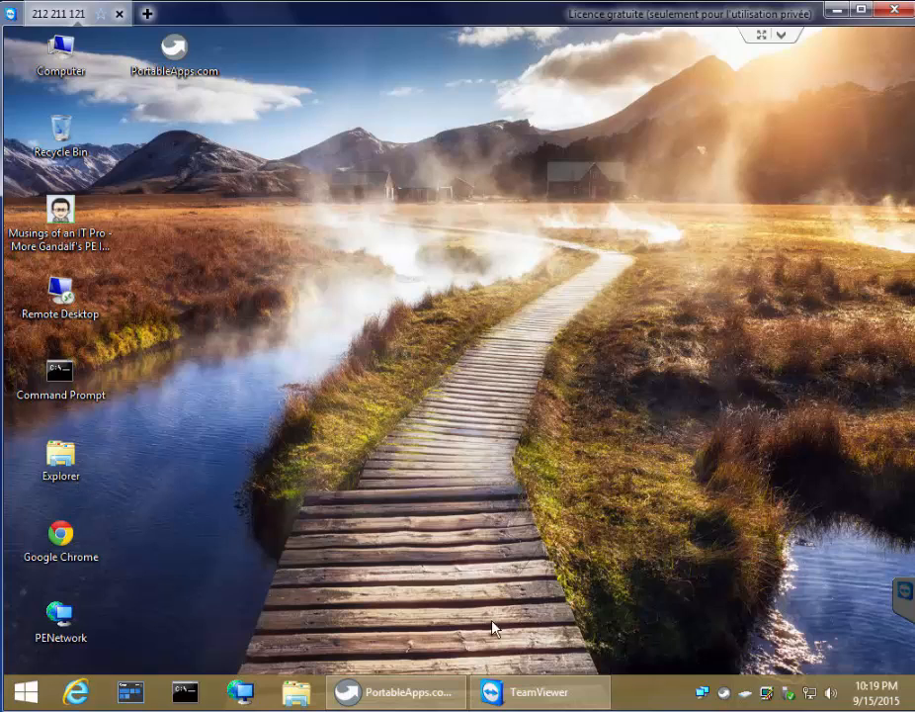
- Launch Google Chrome and load google.fr to test the internet connection
mouse_move(813, 697)
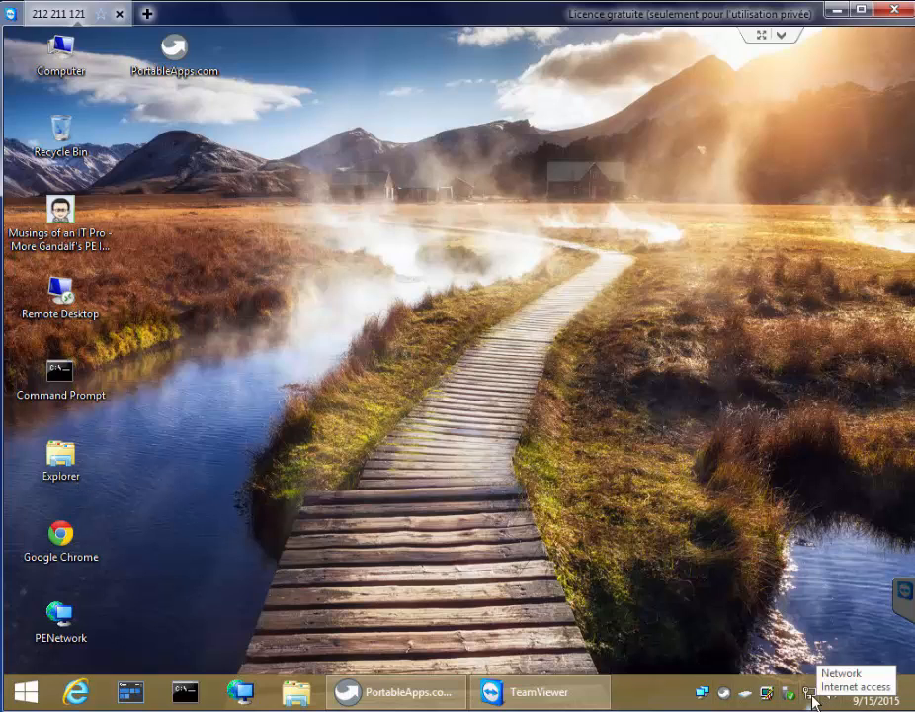
double_click(79, 550)
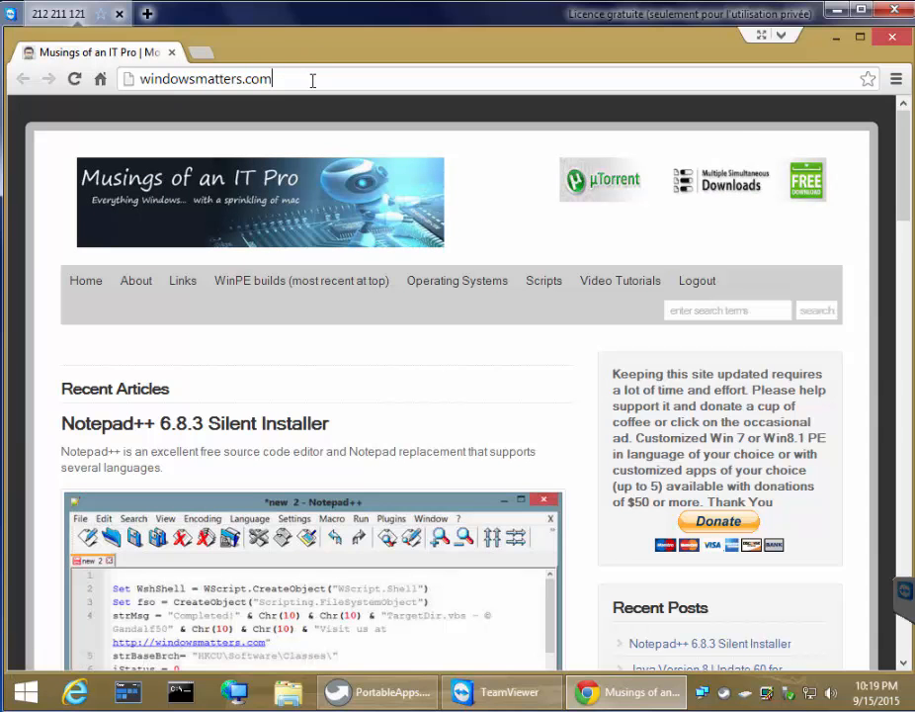
drag(313, 82, 124, 79)
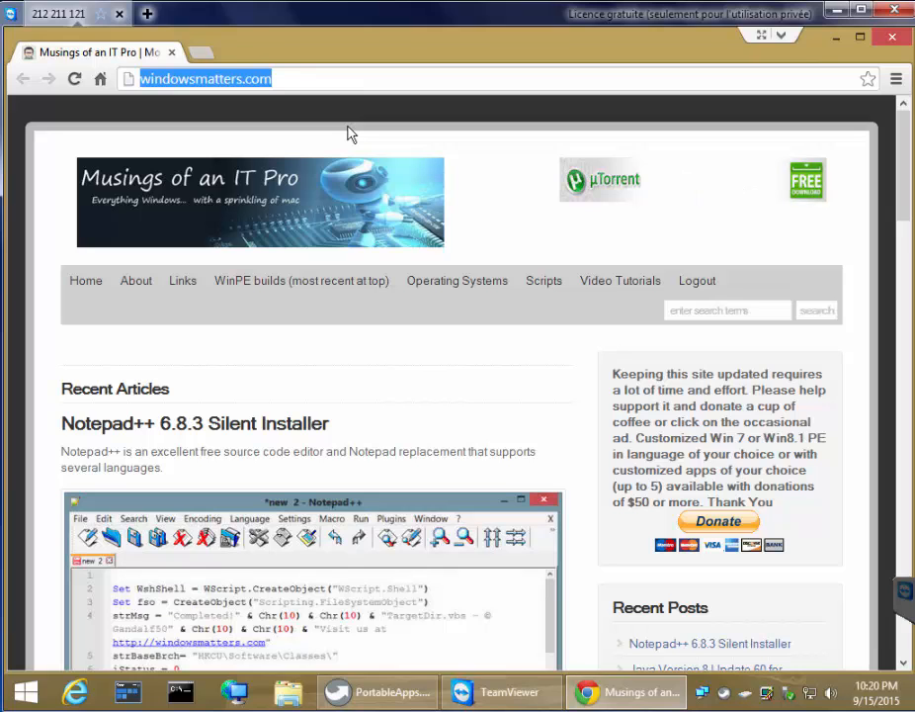
text(google.)
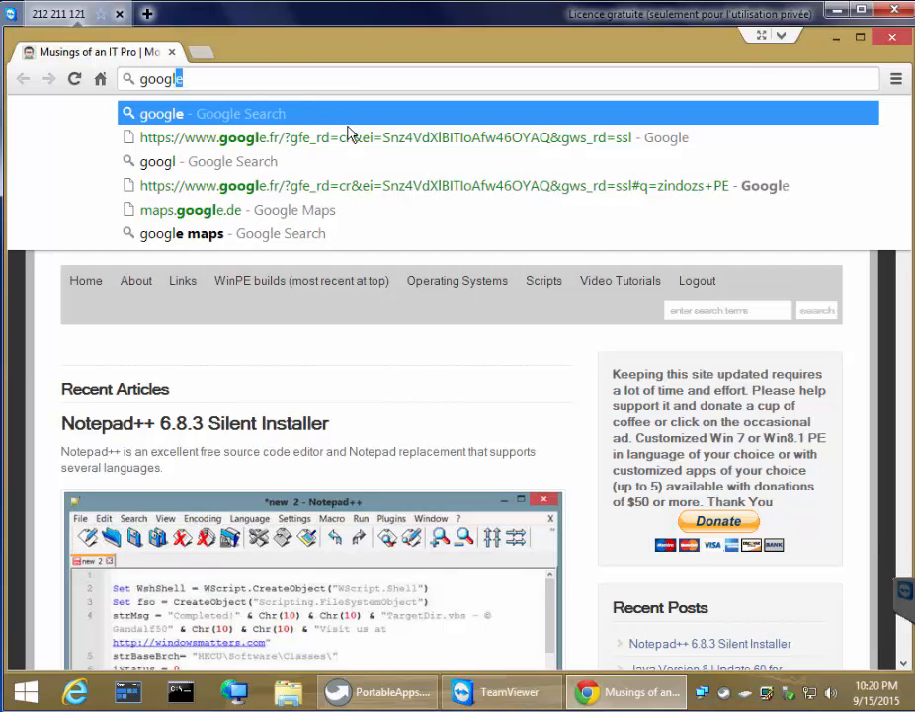
text(fr)
key(Return)
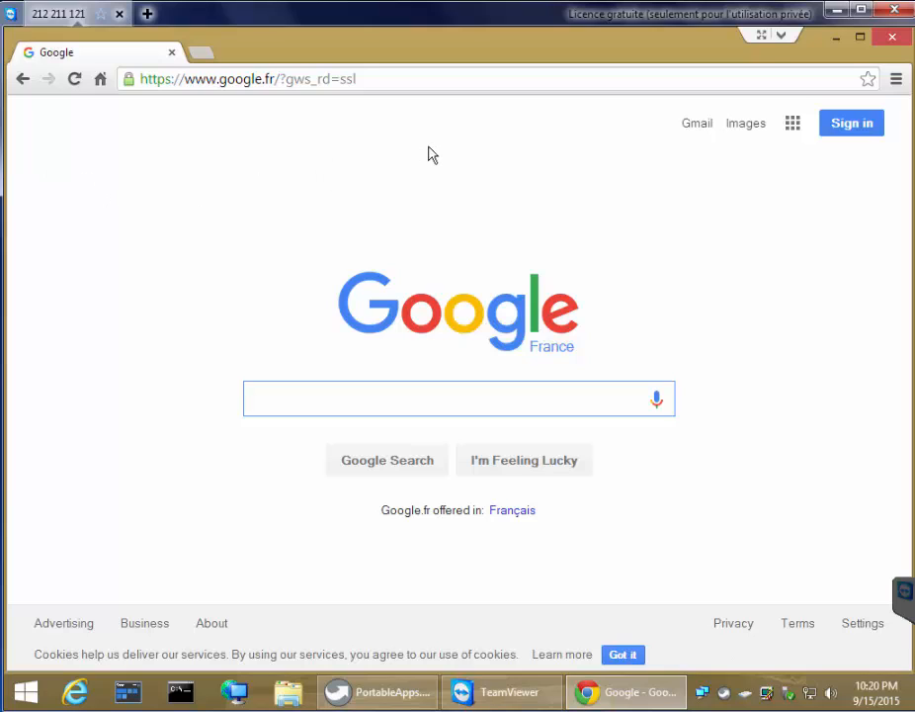
click(465, 183)
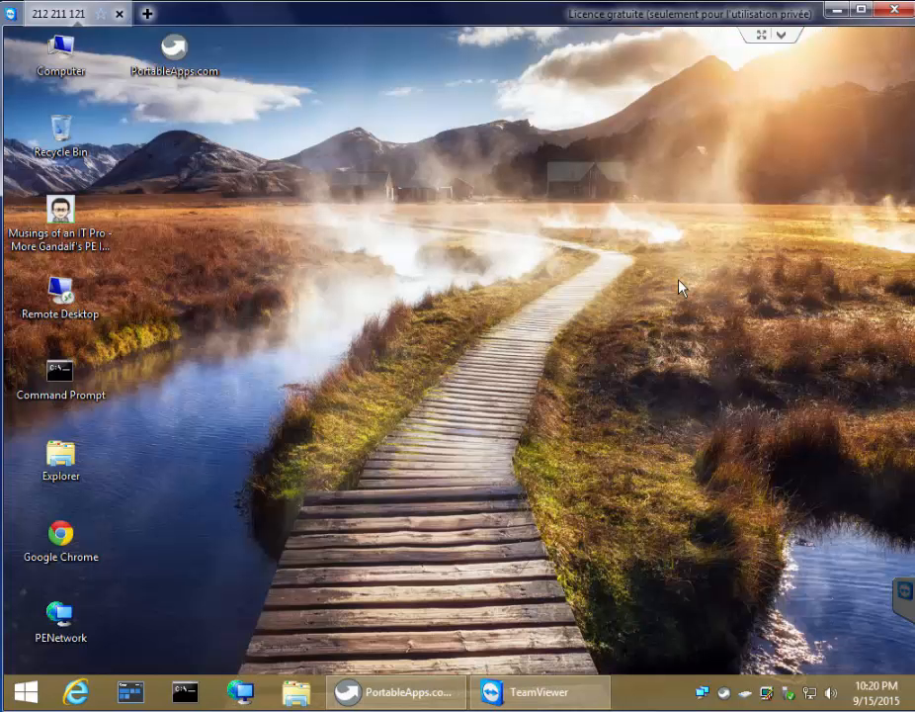
- Examine the drives in the Computer window, including PortableApps.com (Y:), Boot (X:) and RAMDisk (B:), and close the window
click(401, 703)
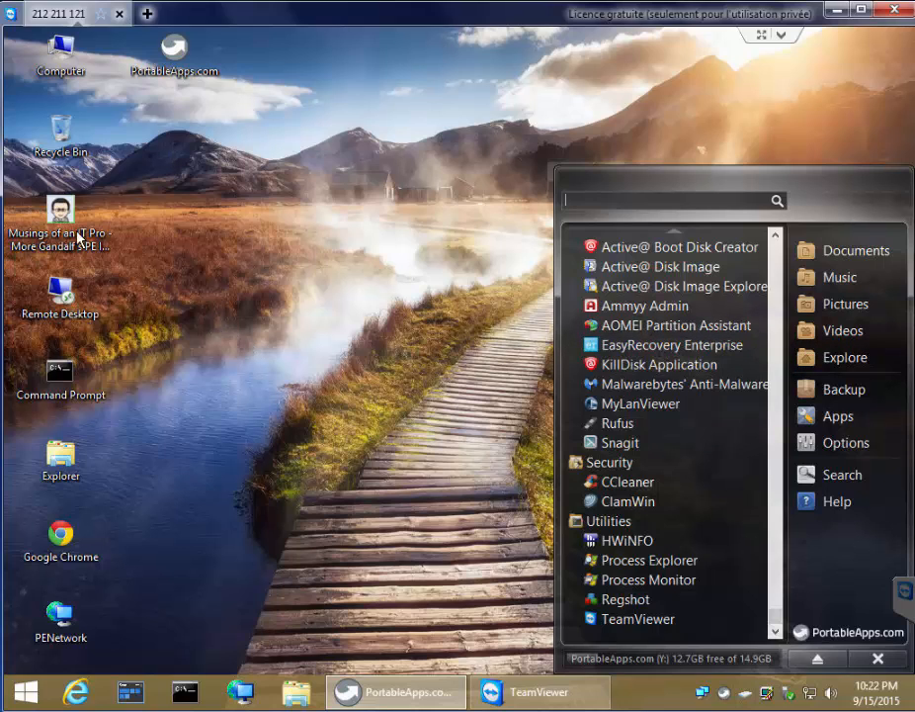
click(63, 71)
double_click(63, 71)
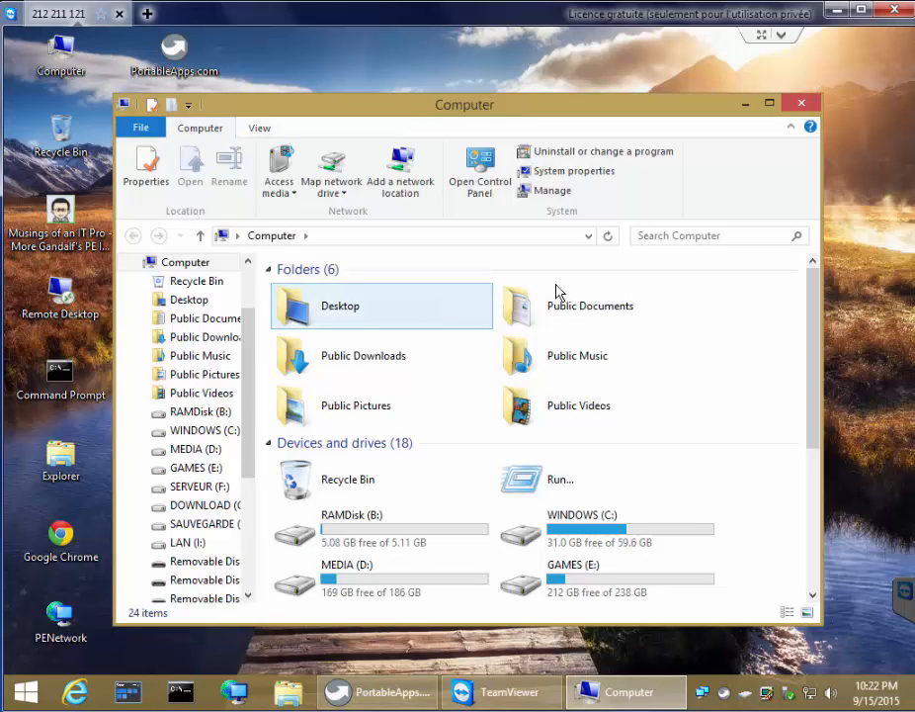
scroll(672, 341, down, 3)
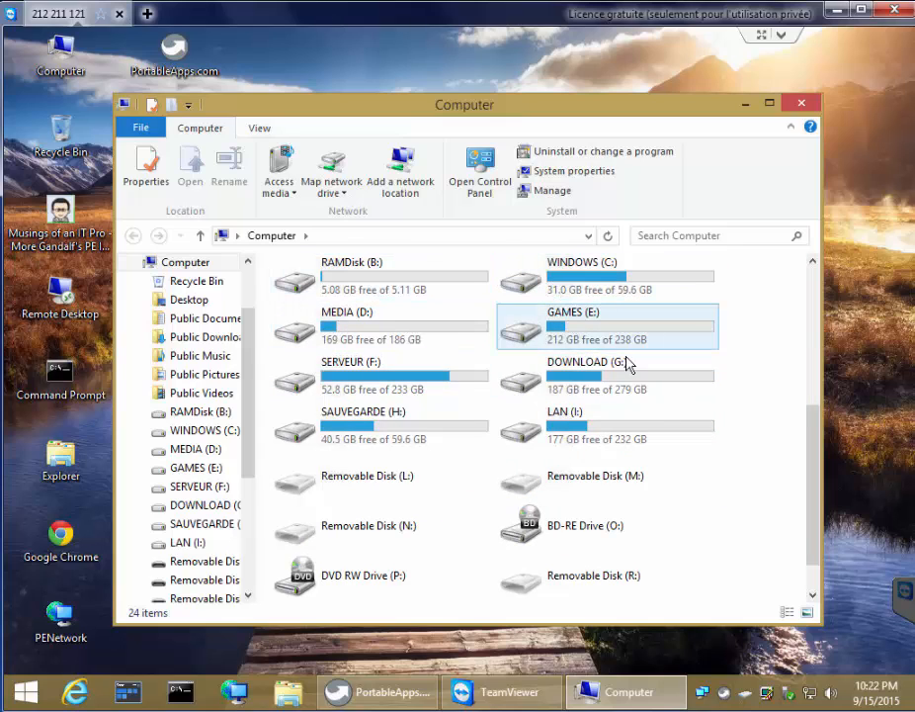
scroll(721, 457, down, 1)
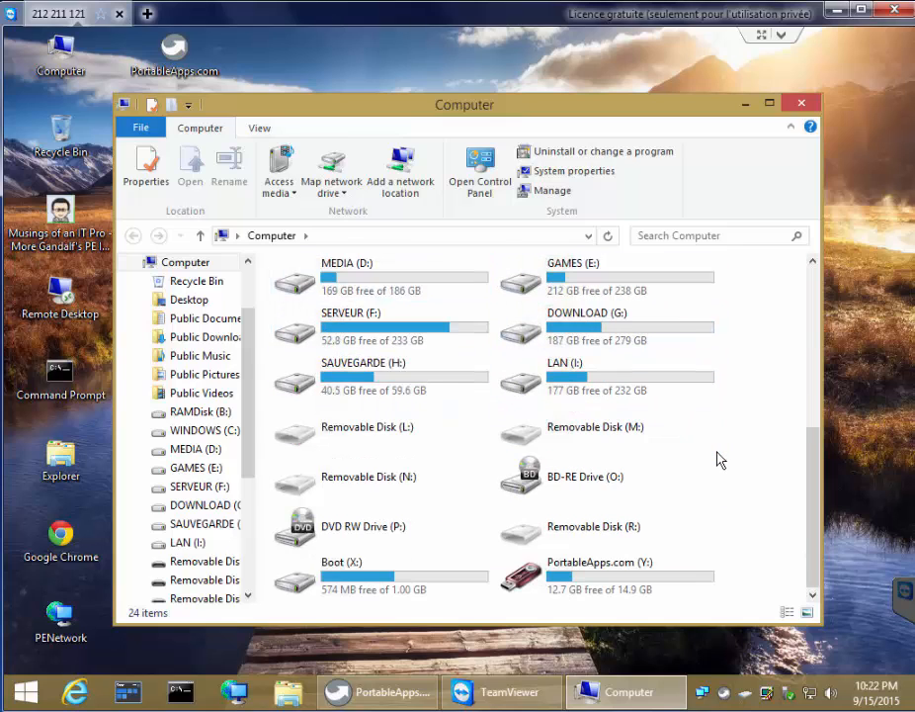
click(591, 578)
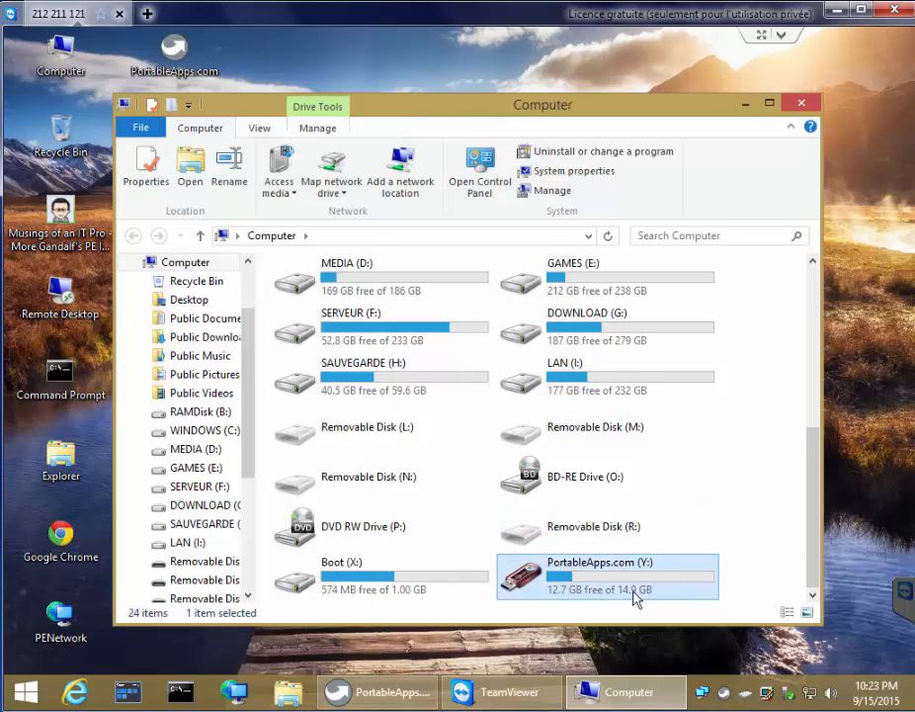
mouse_move(563, 574)
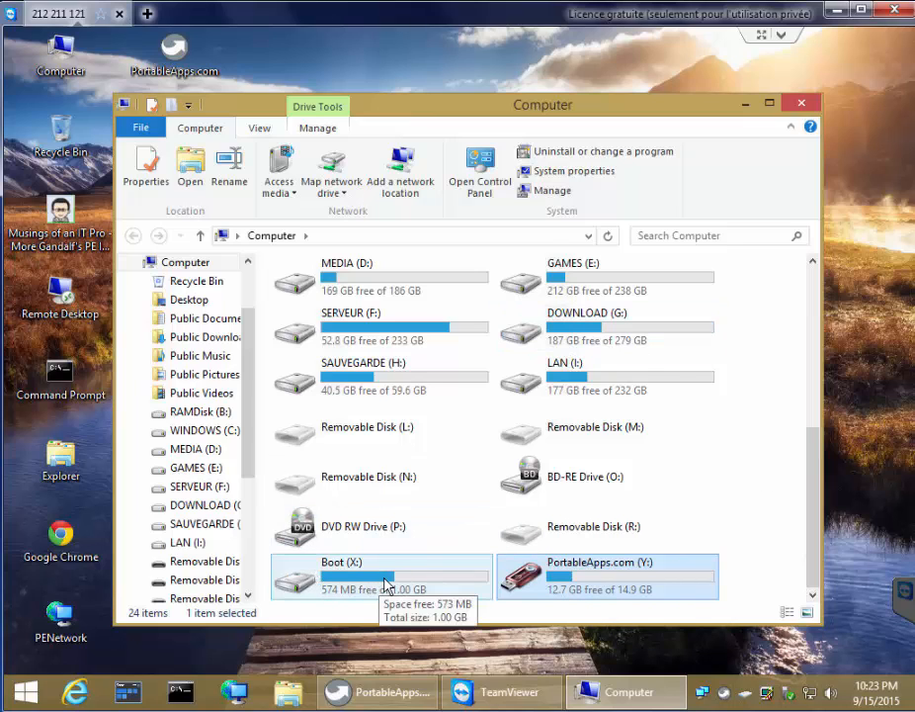
scroll(402, 571, up, 5)
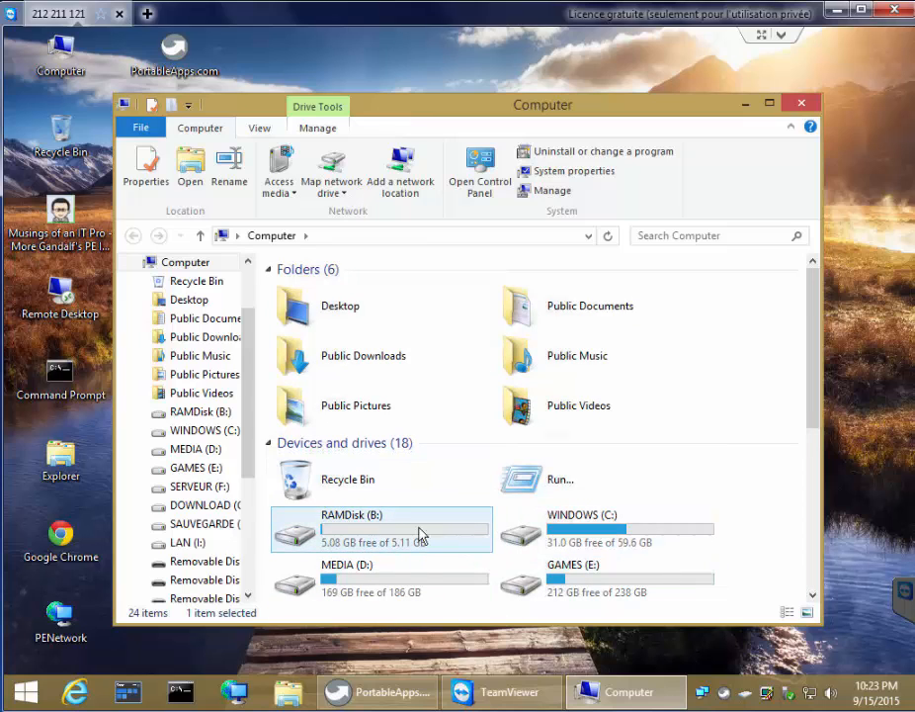
scroll(731, 498, down, 5)
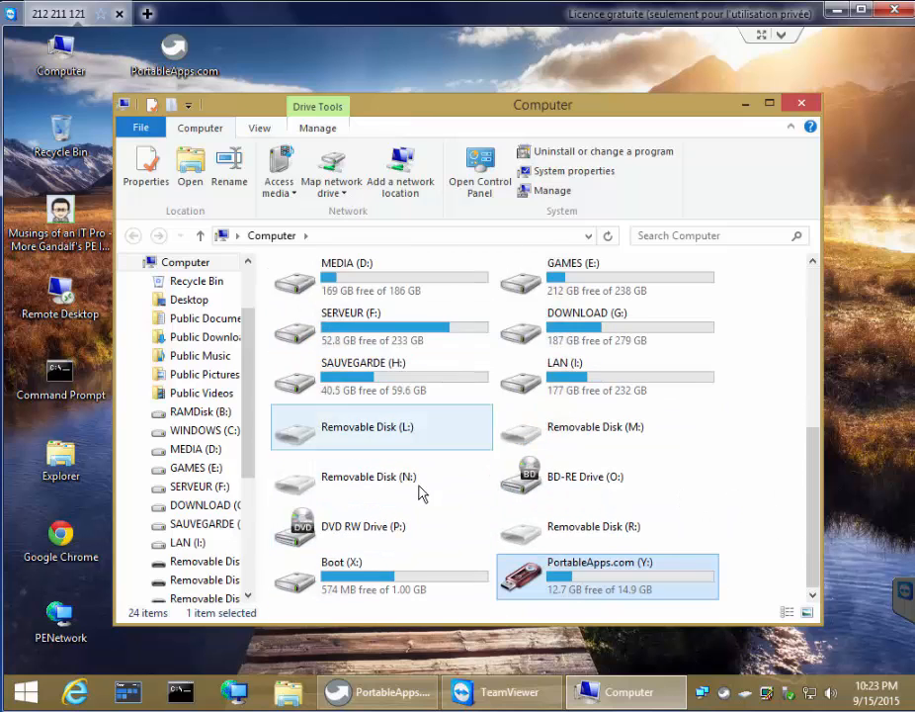
click(801, 104)
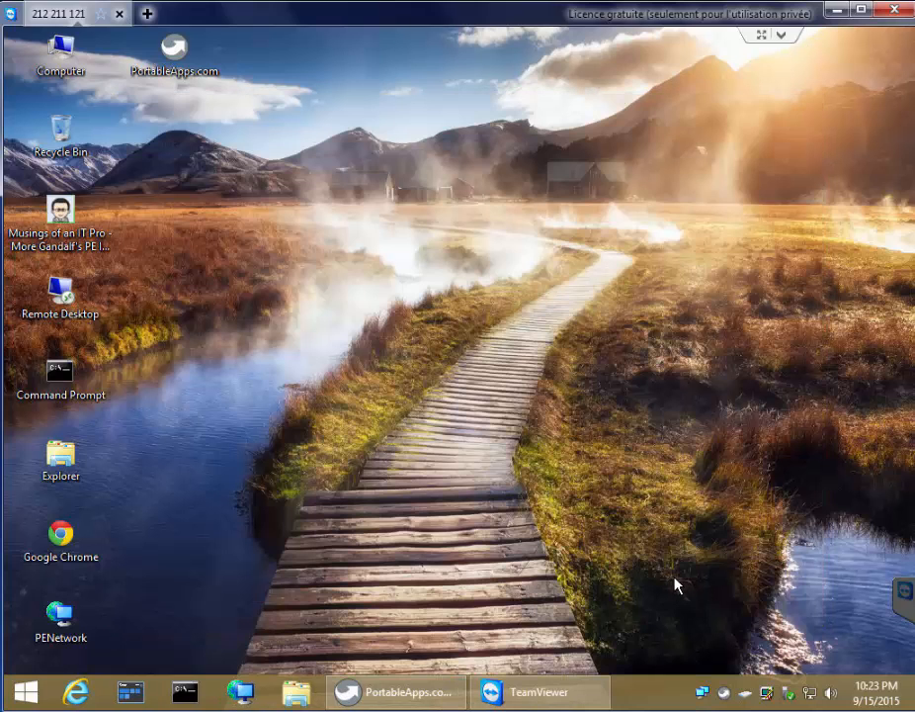
- Launch VLC Media Player from the PortableApps.com launcher and close the player
click(425, 693)
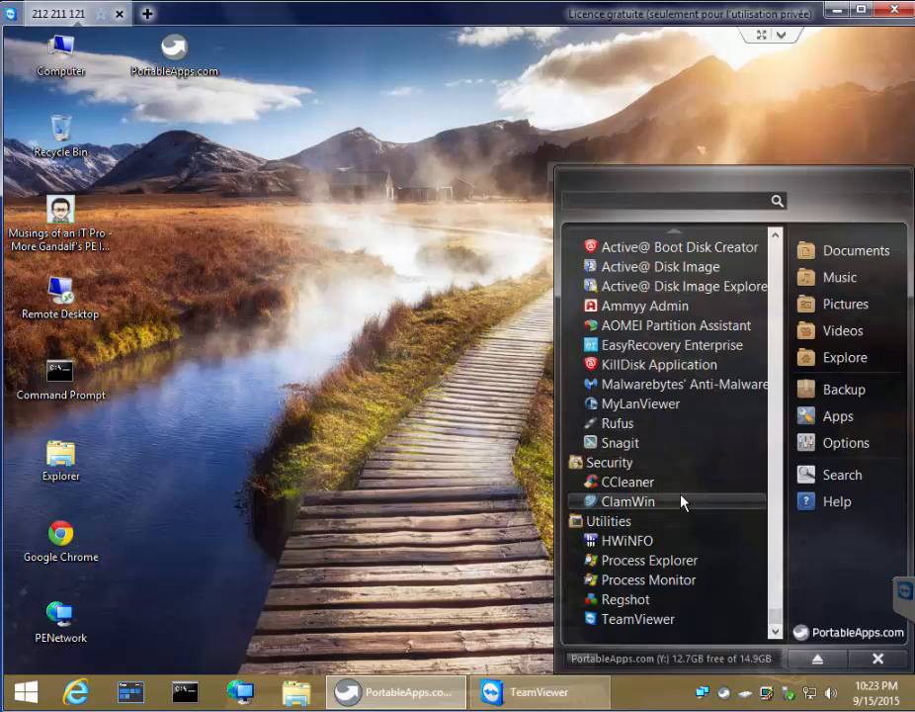
scroll(682, 498, up, 4)
scroll(682, 501, up, 2)
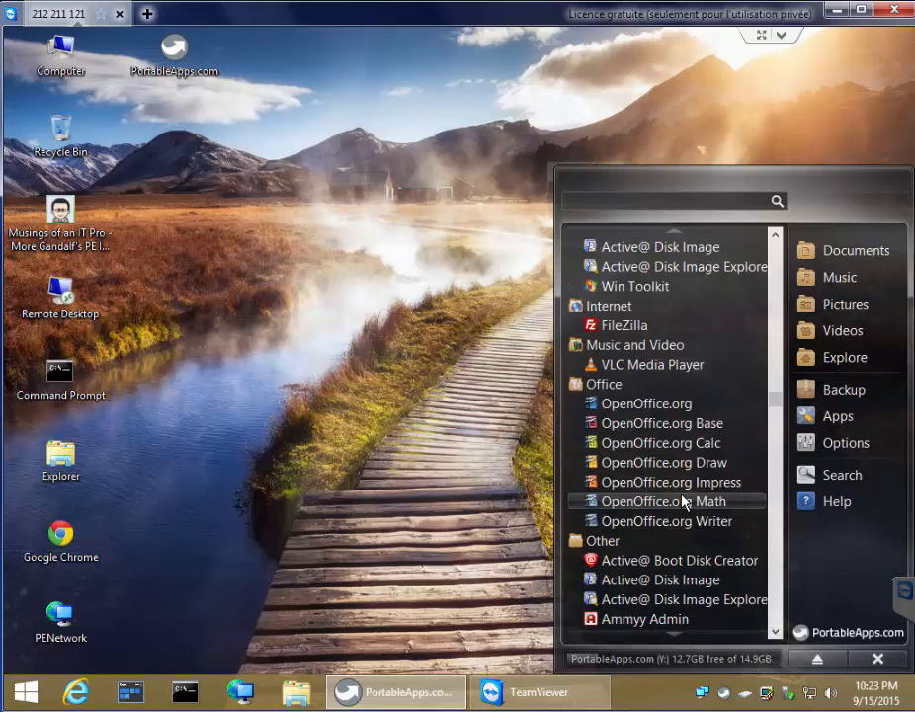
click(689, 368)
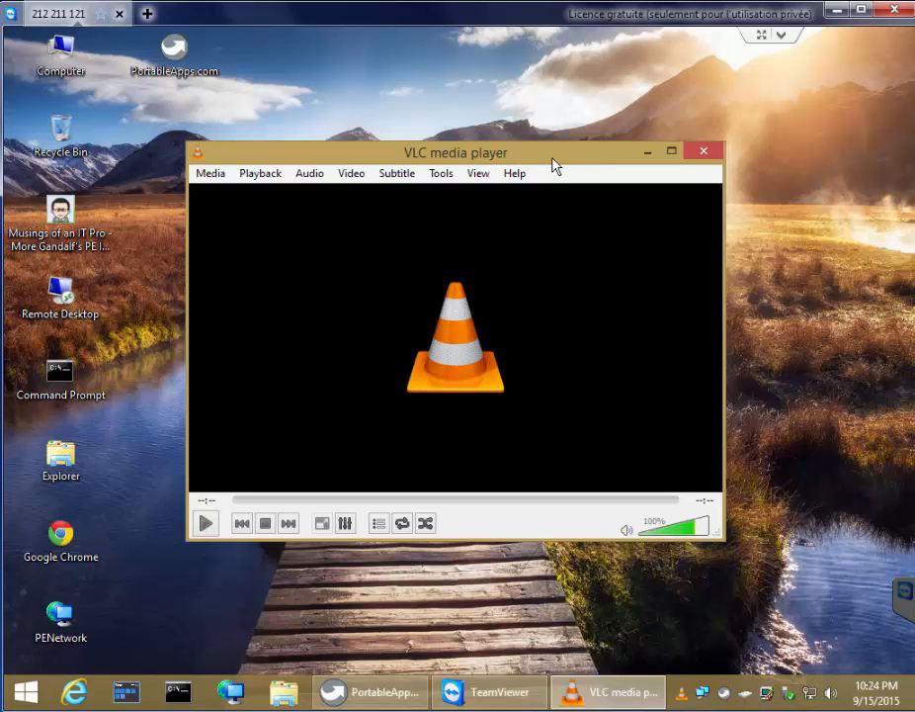
click(703, 154)
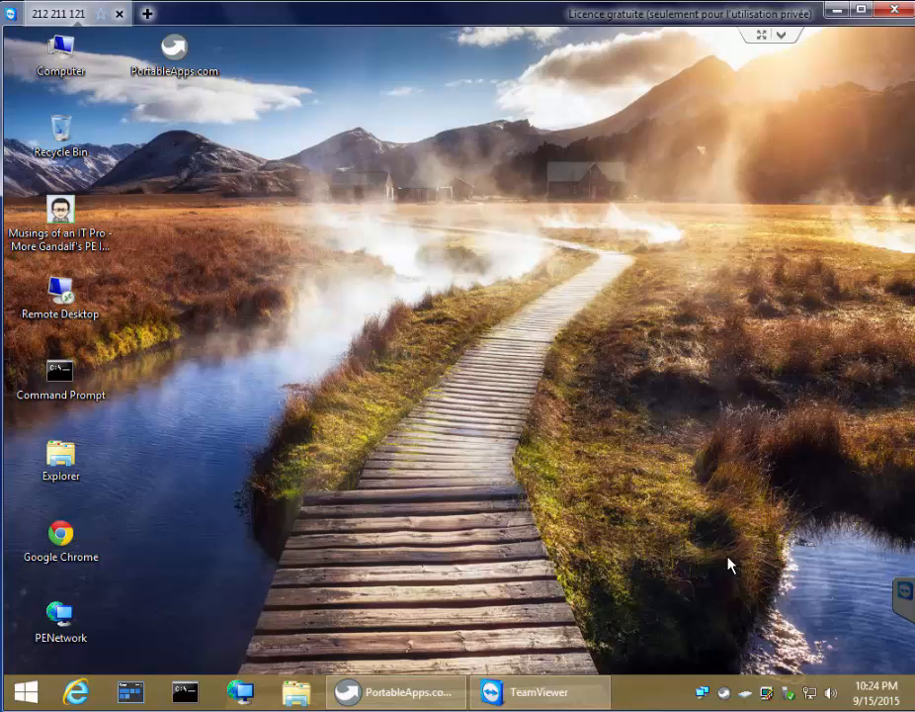
- Open PE Network Manager, view its Network Drives and Computer settings, and close it
click(703, 700)
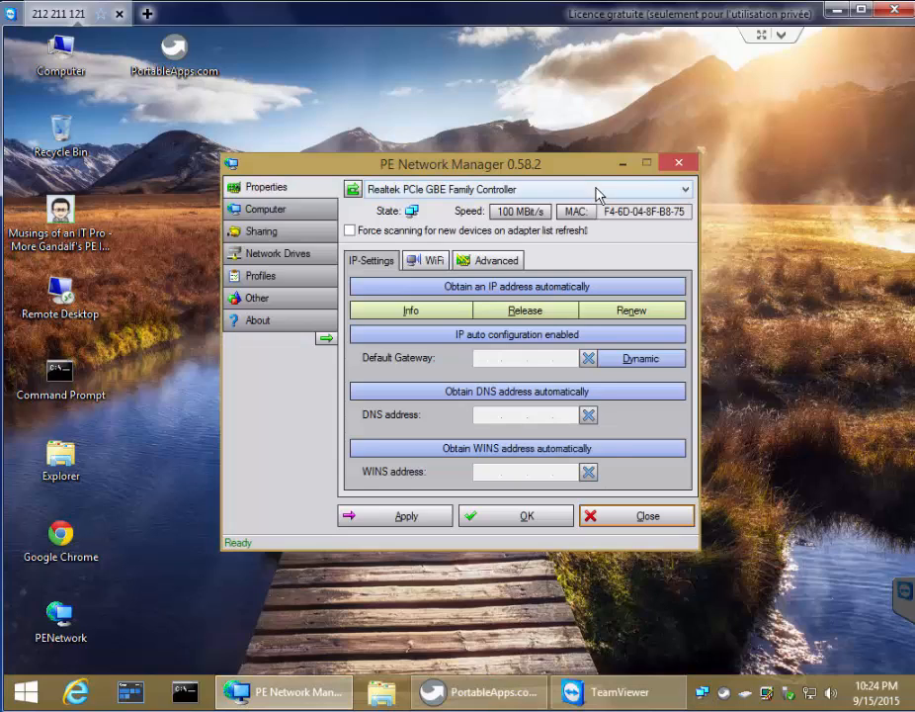
drag(597, 172, 620, 175)
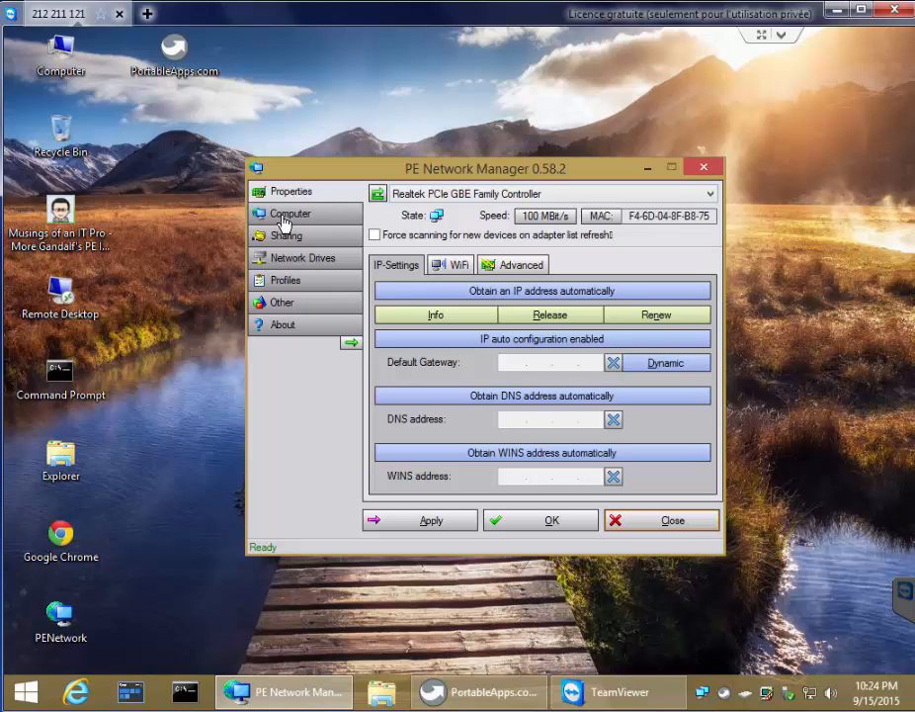
click(295, 262)
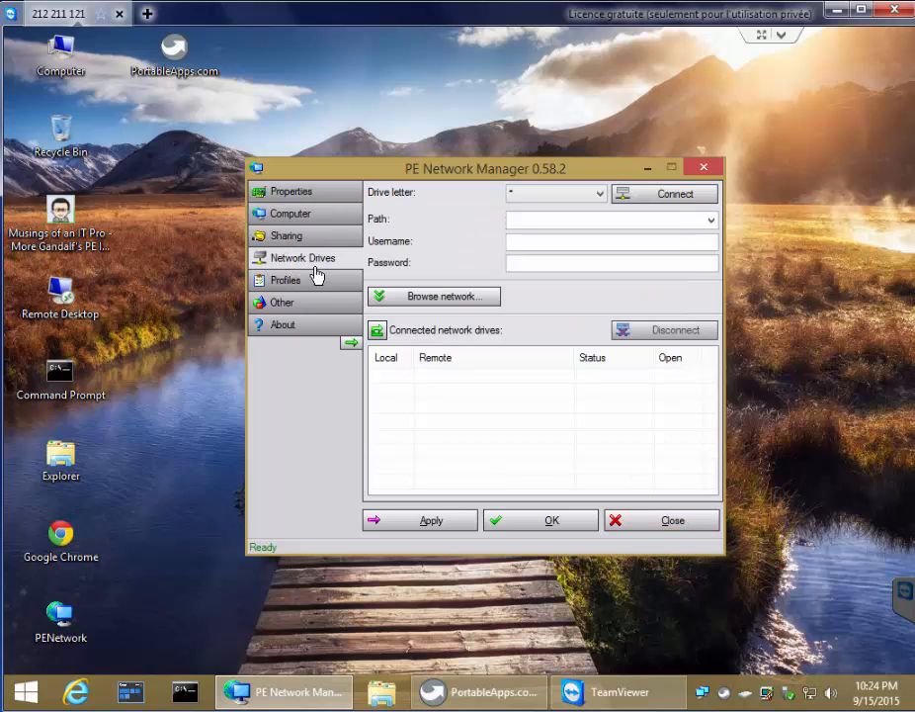
click(300, 217)
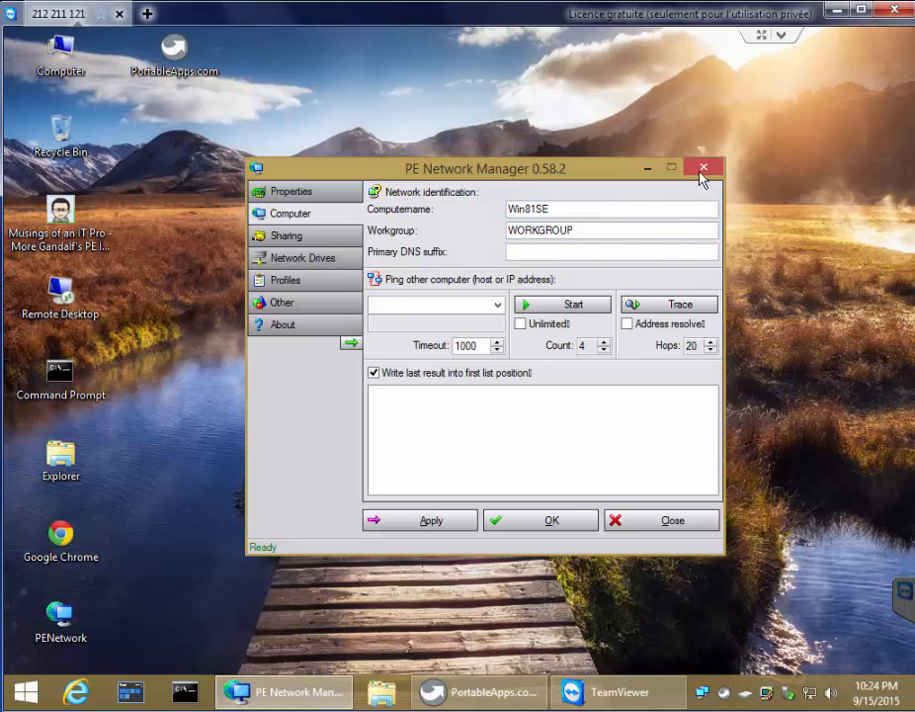
click(704, 173)
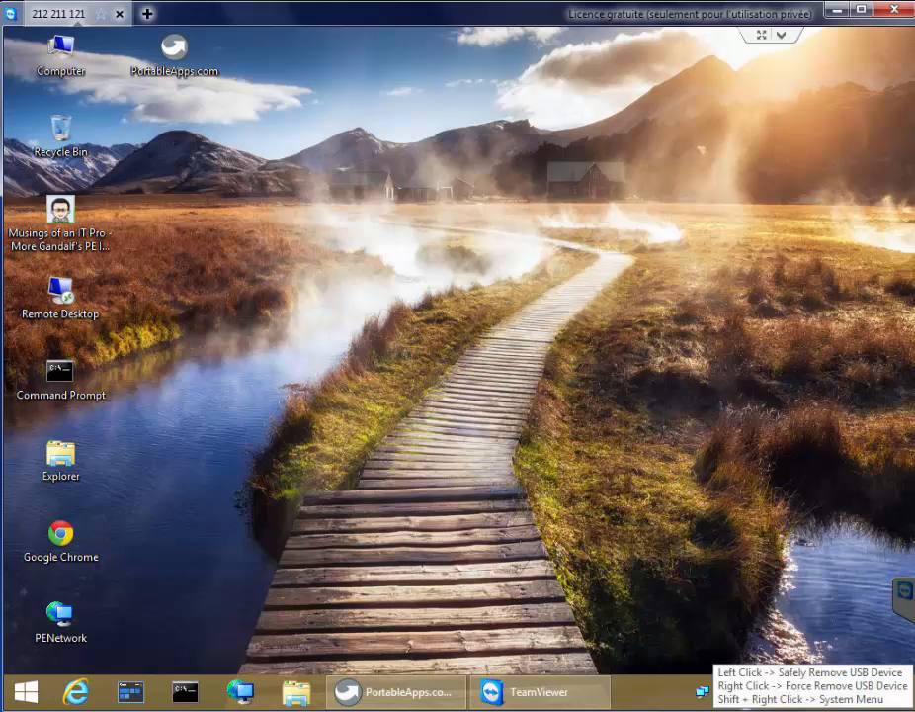
- Try to launch Active@ Disk Image from the Imaging Tools category of the PortableApps.com launcher
click(427, 696)
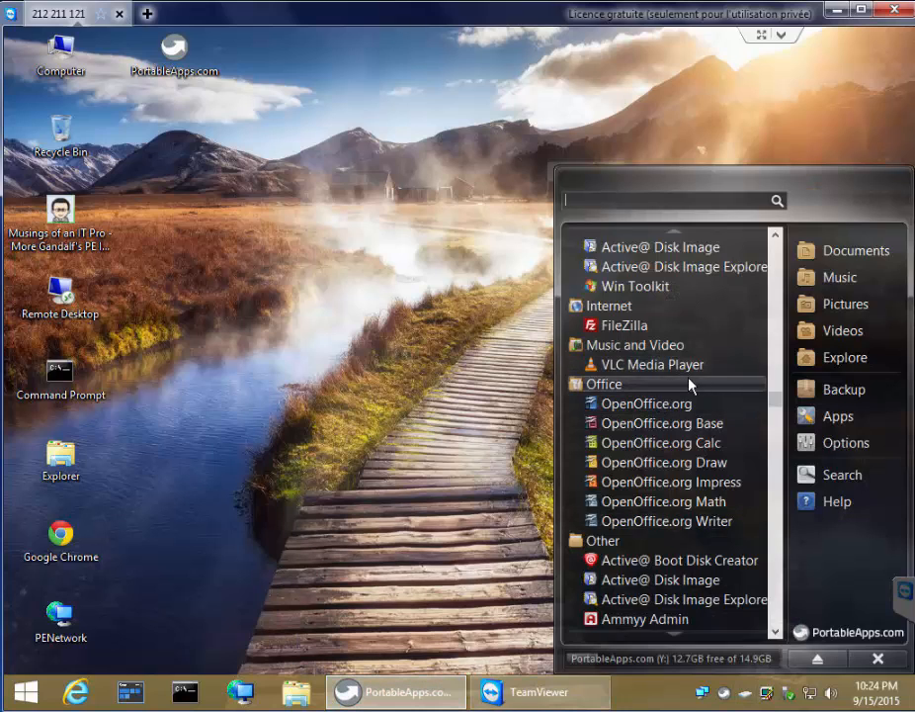
scroll(701, 378, up, 4)
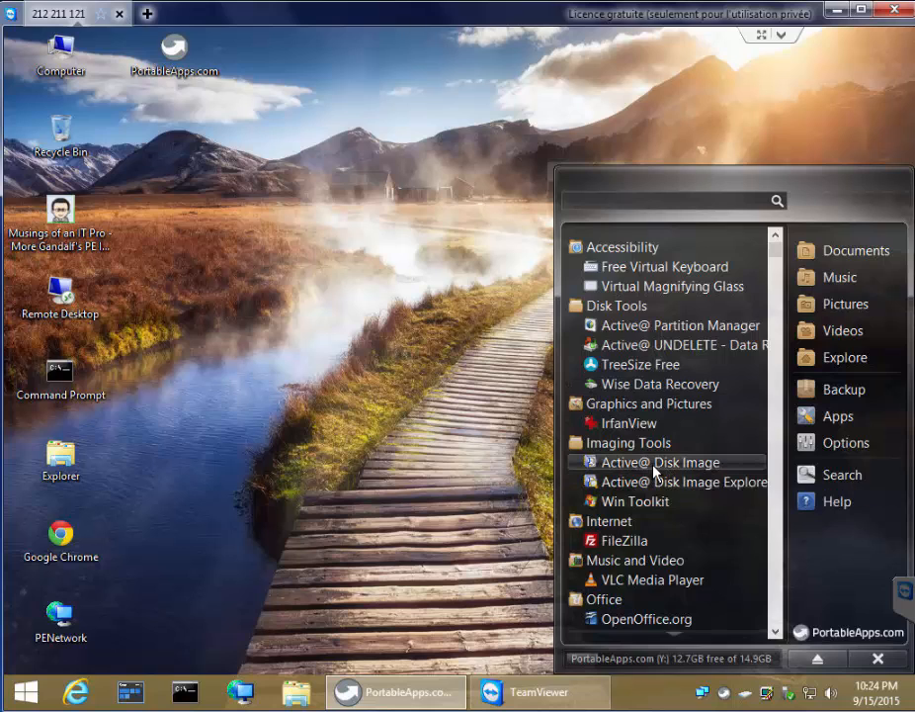
click(653, 466)
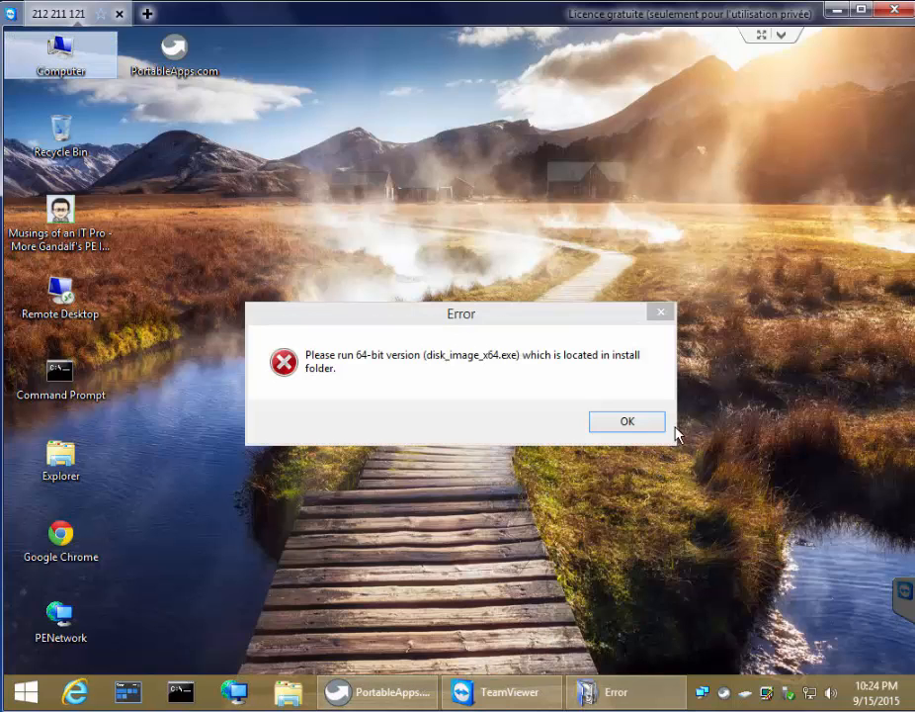
click(657, 423)
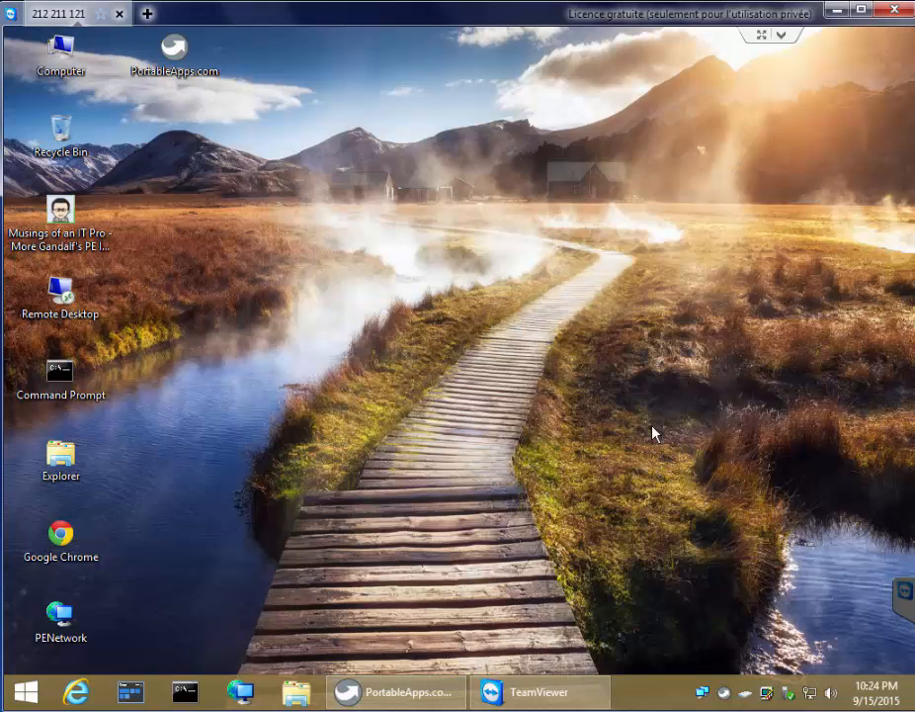
click(367, 696)
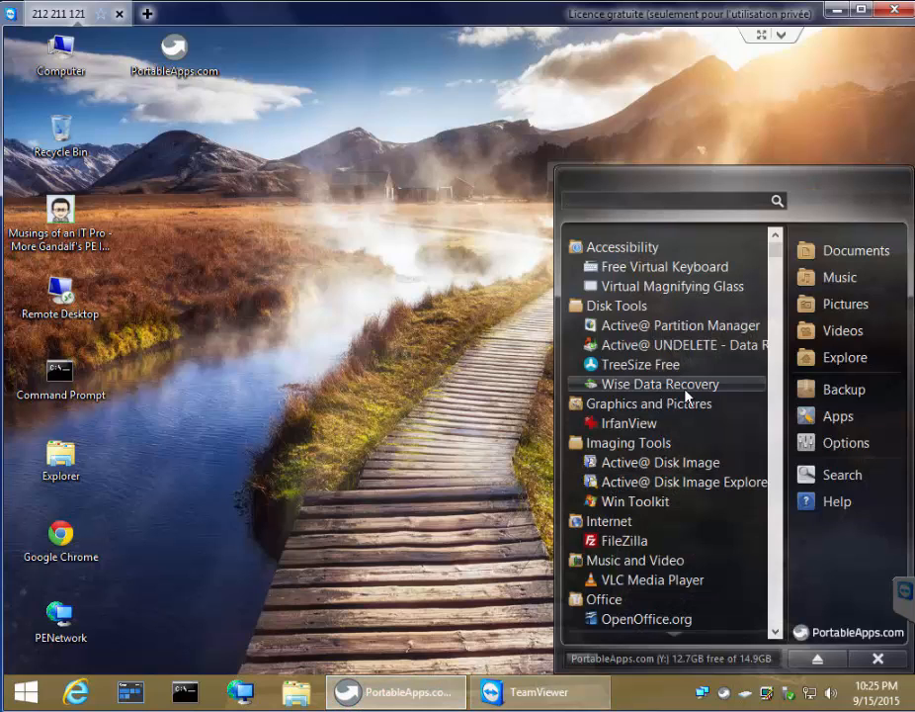
click(710, 463)
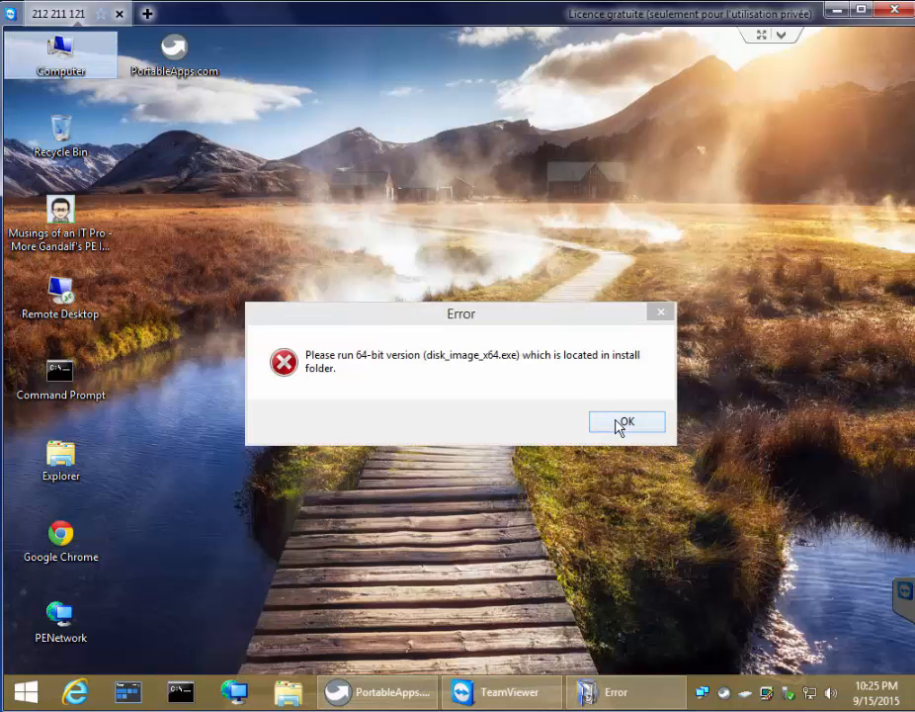
click(620, 423)
click(419, 696)
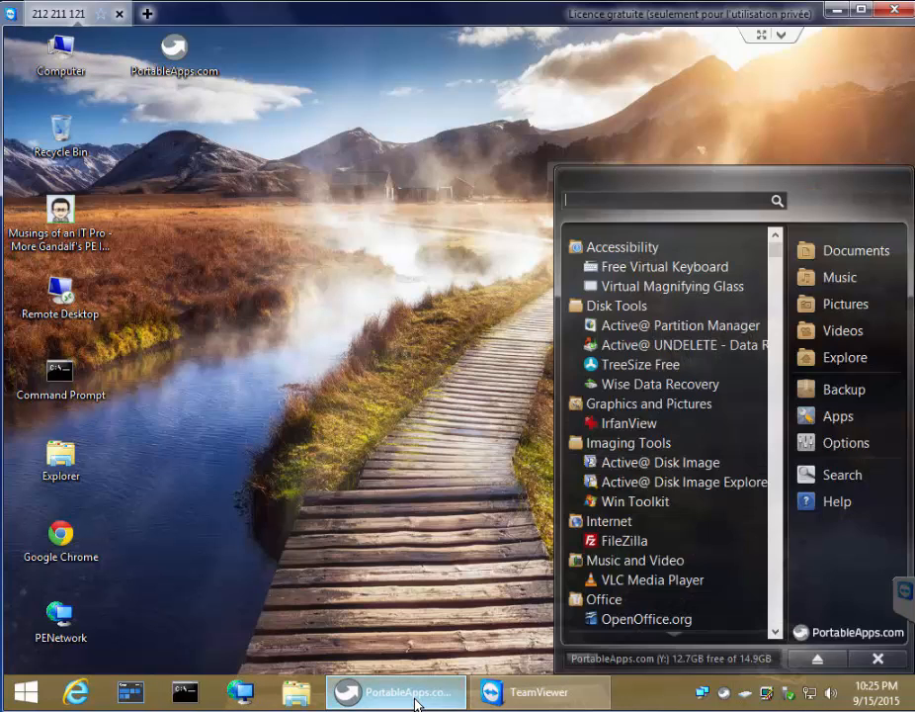
click(678, 469)
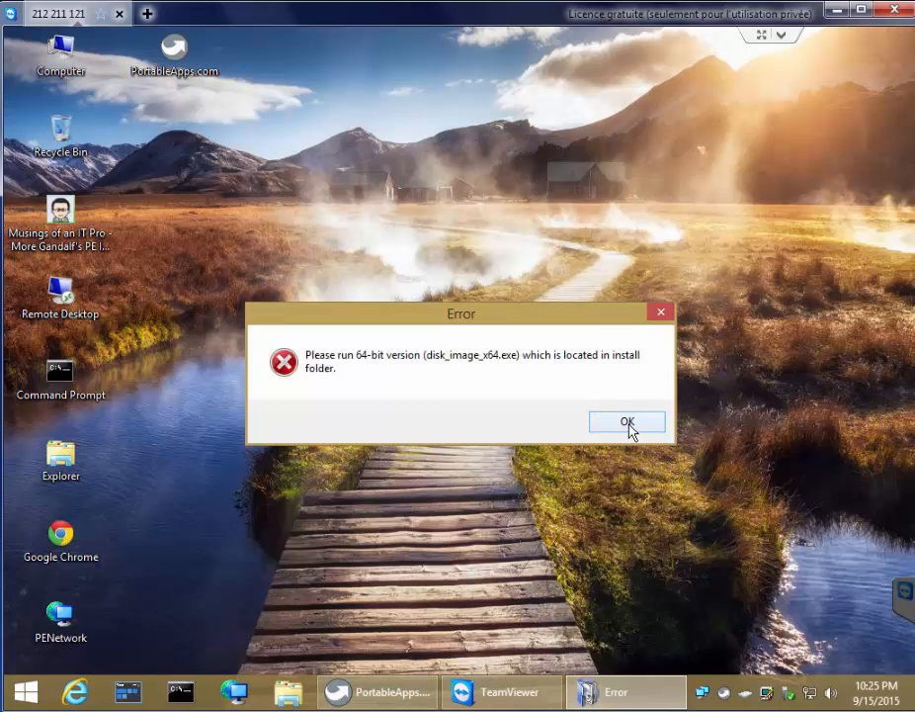
click(626, 423)
- Launch Active@ Disk Image from the Other category of the PortableApps.com launcher and reposition its window on the desktop
click(415, 696)
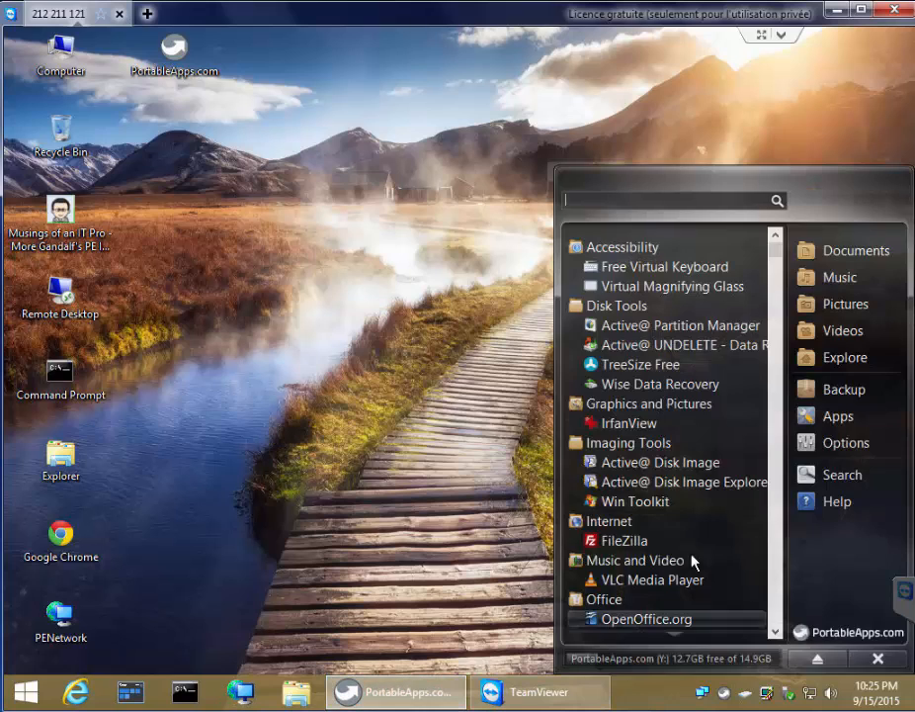
scroll(725, 528, down, 8)
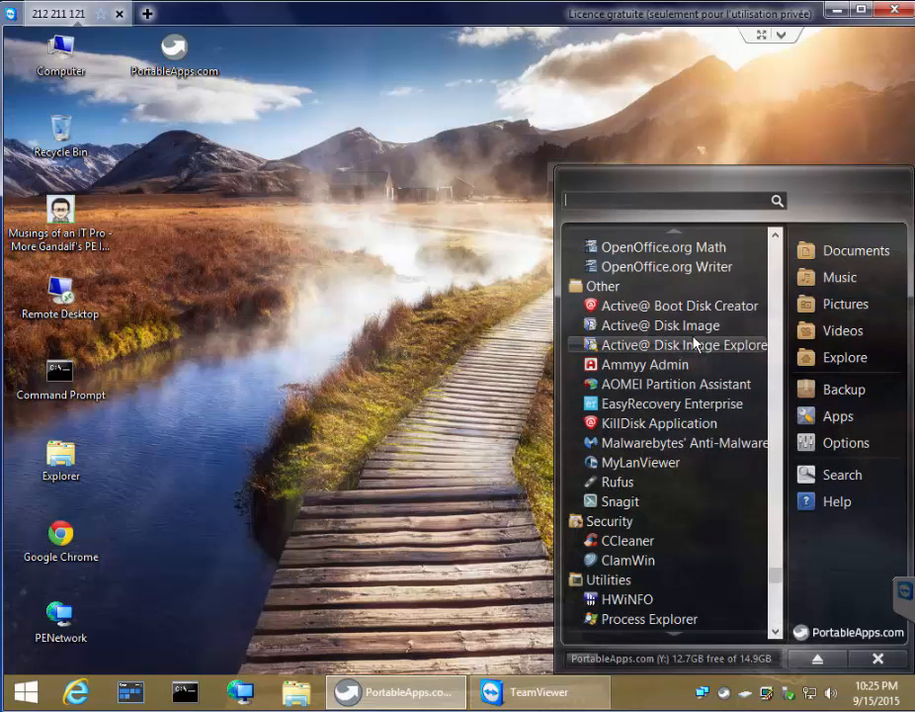
click(689, 337)
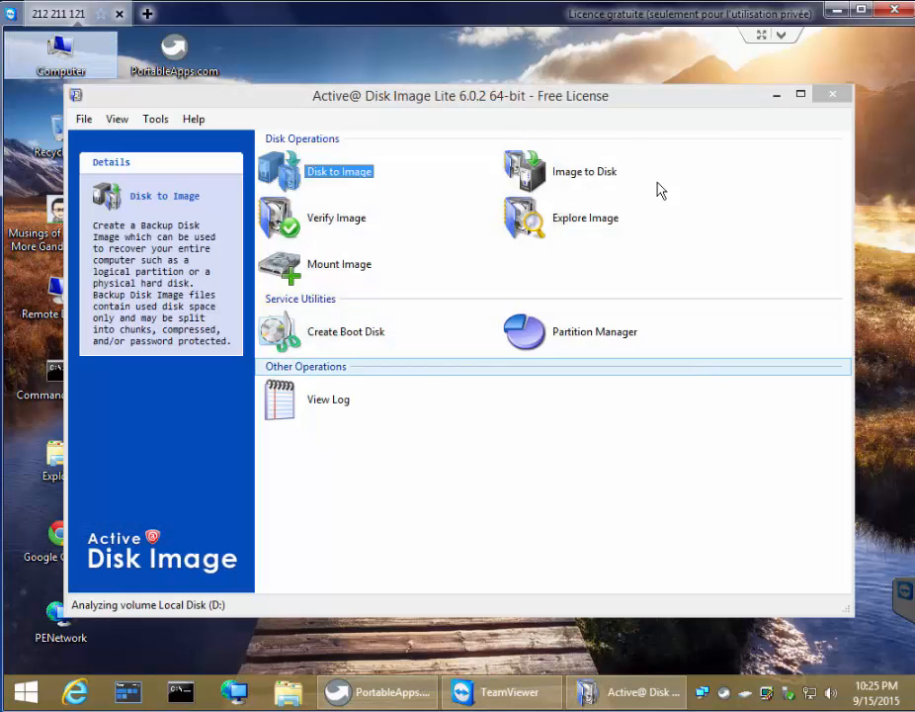
drag(524, 100, 564, 103)
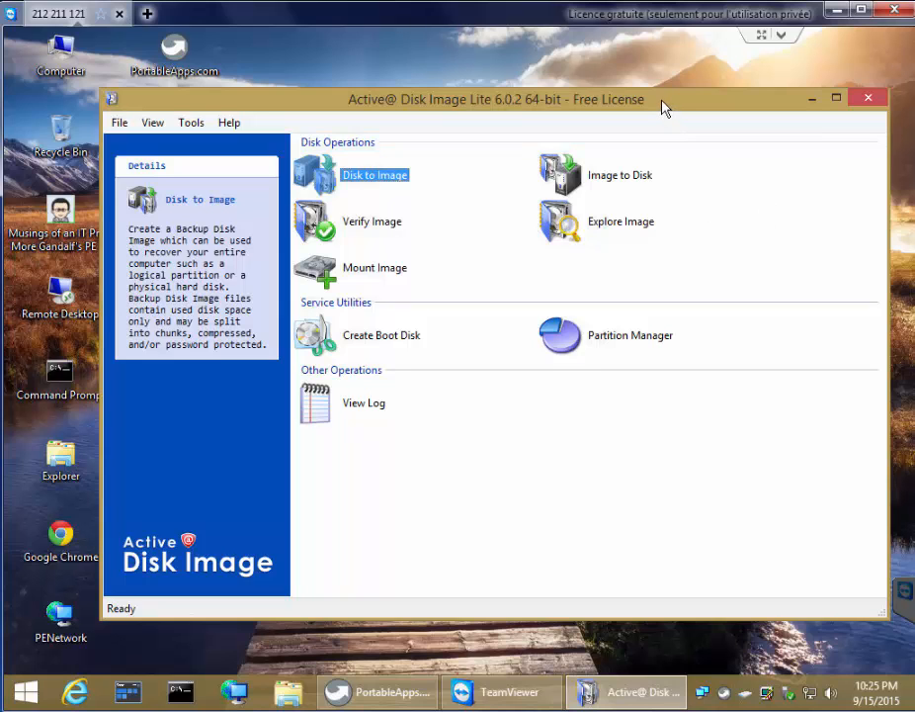
mouse_move(662, 106)
mouse_down()
mouse_move(676, 116)
mouse_move(645, 102)
mouse_up()
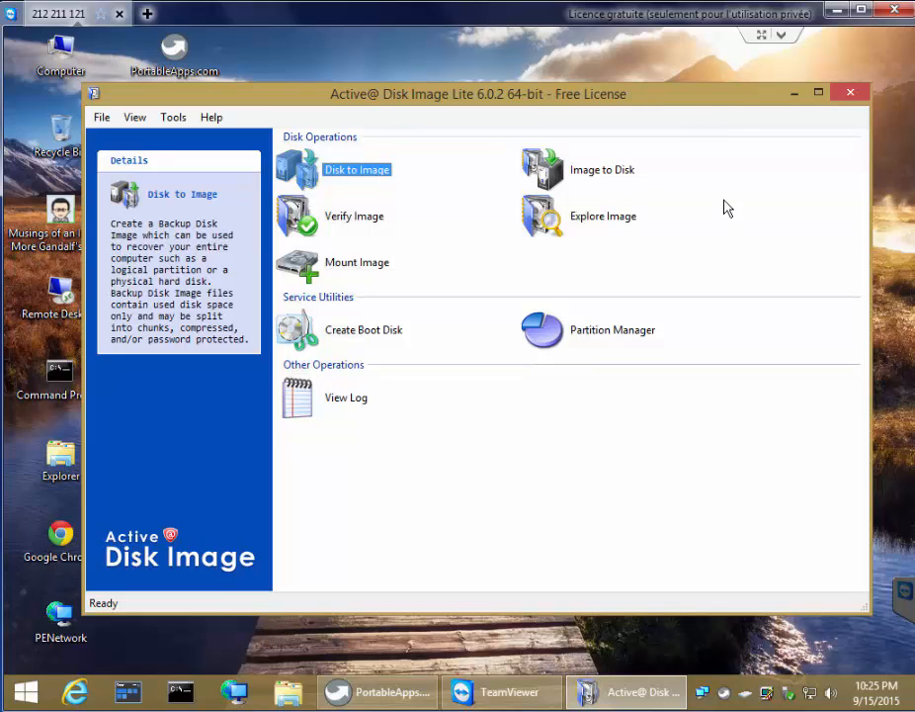
drag(700, 99, 715, 106)
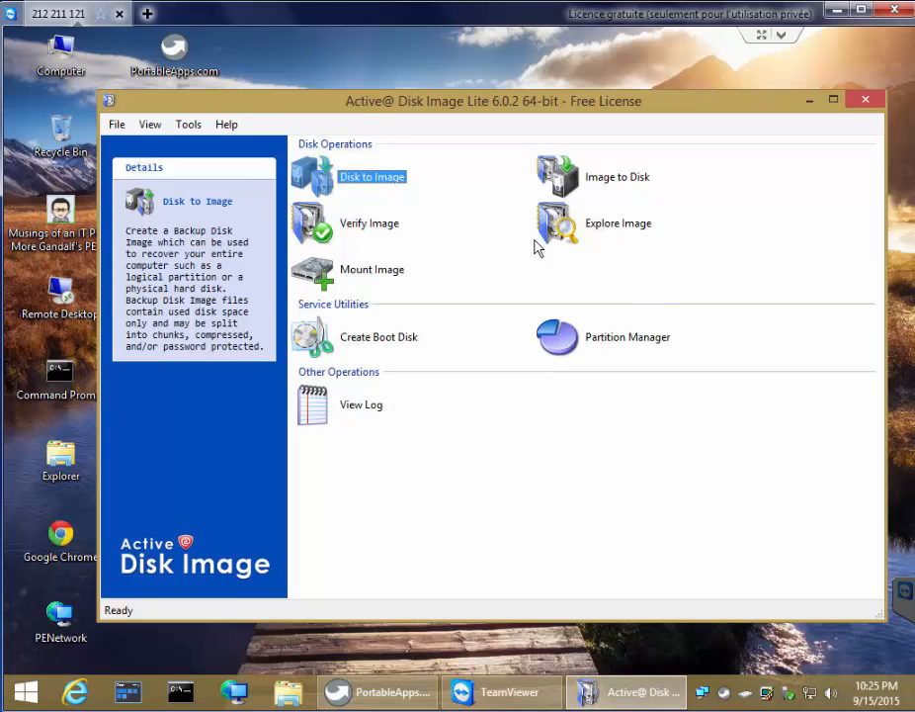
- Start the Image to Disk wizard and proceed past its introduction to locating the source image file
double_click(605, 184)
drag(585, 184, 566, 129)
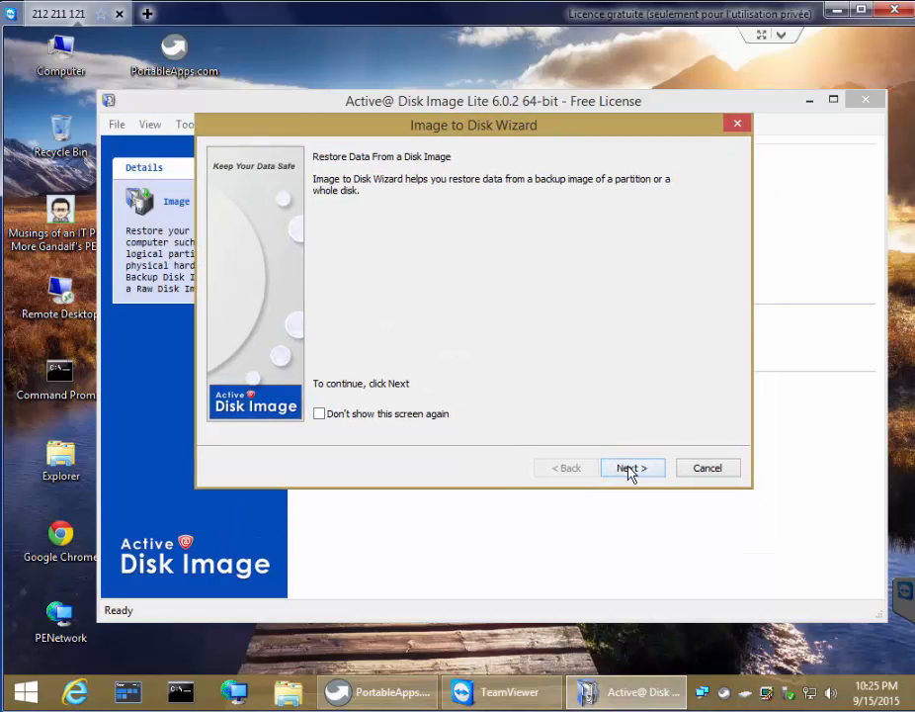
click(630, 469)
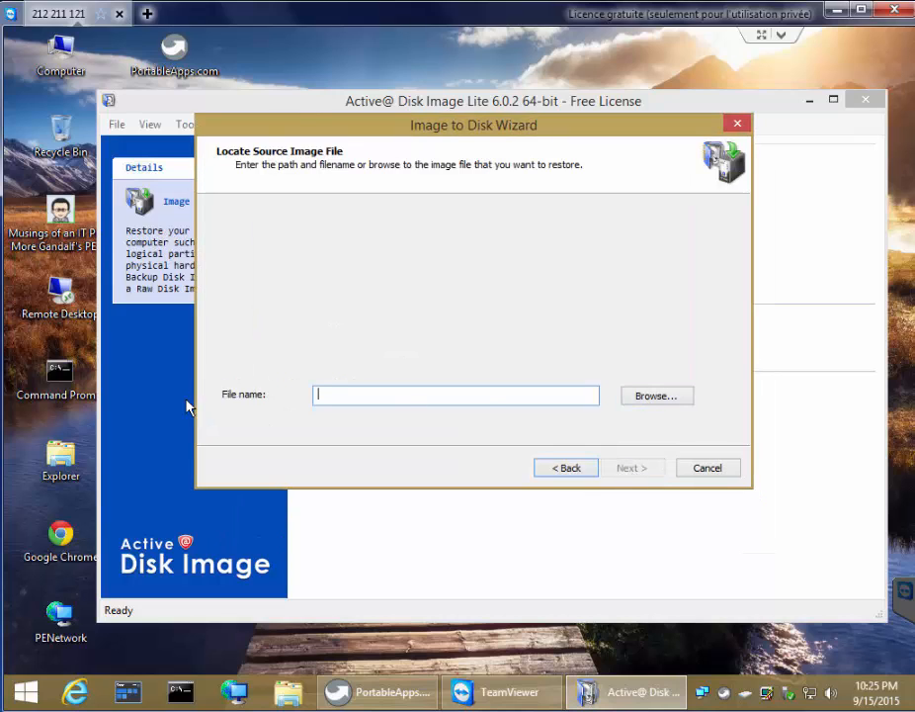
- Load H:\Win10\Win10.adi as the source image and select its WINDOWS (C:) partition for restoring
click(638, 395)
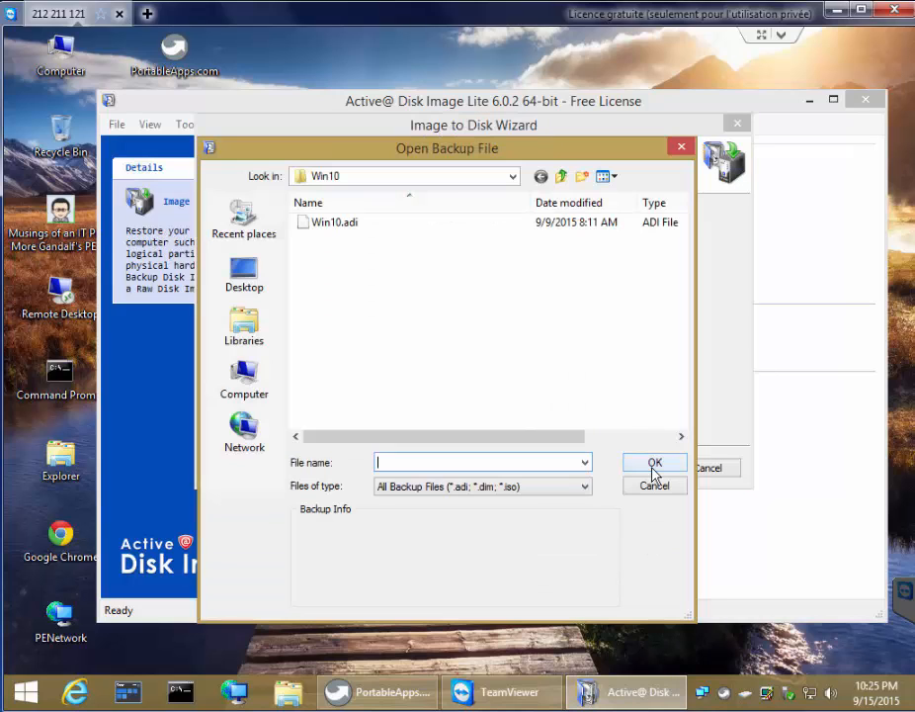
click(562, 177)
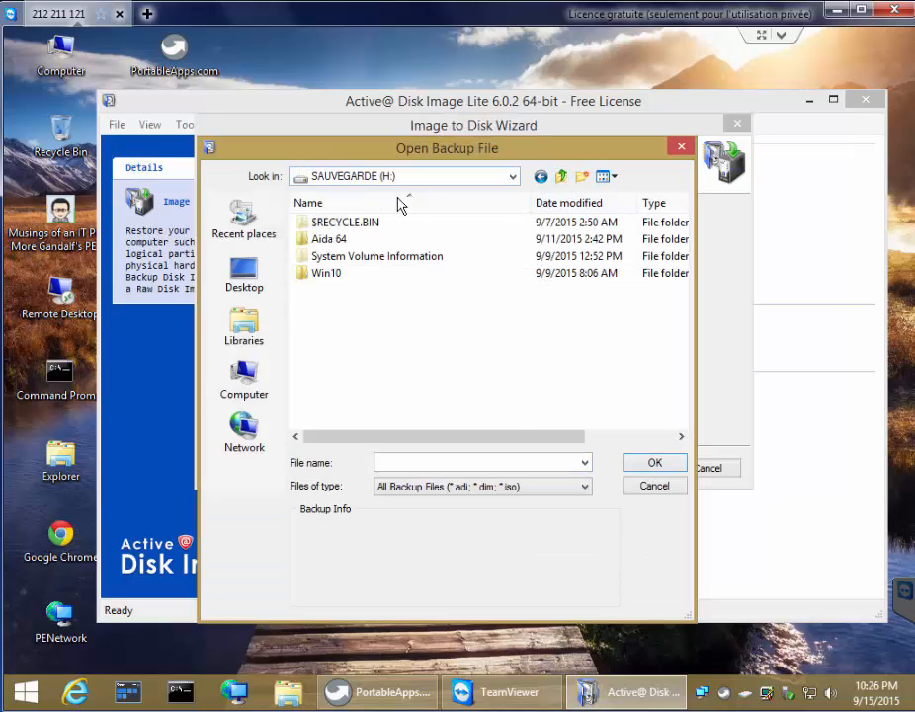
click(339, 275)
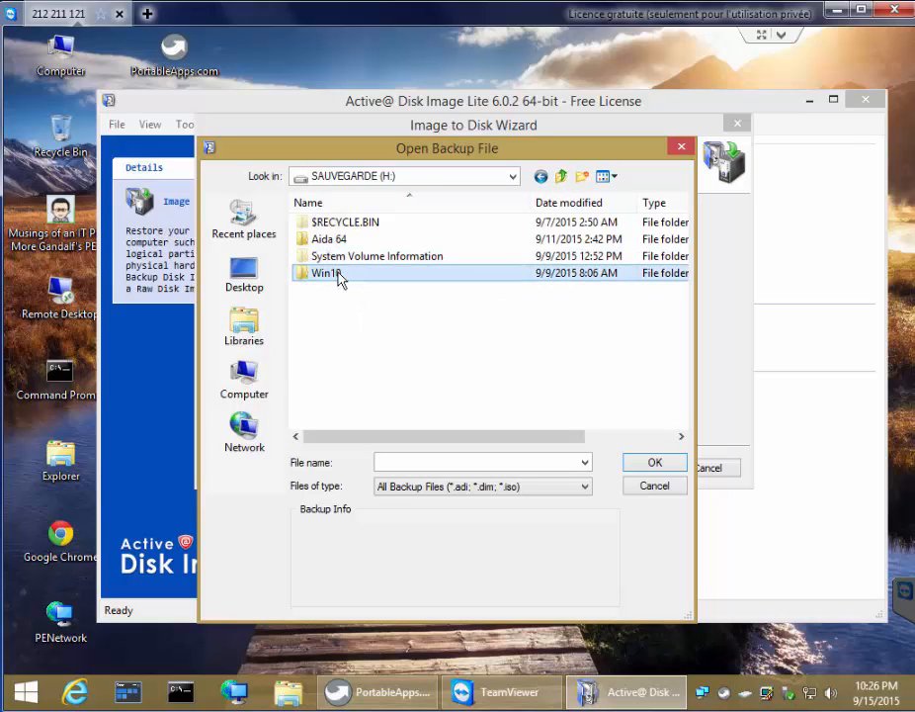
double_click(339, 276)
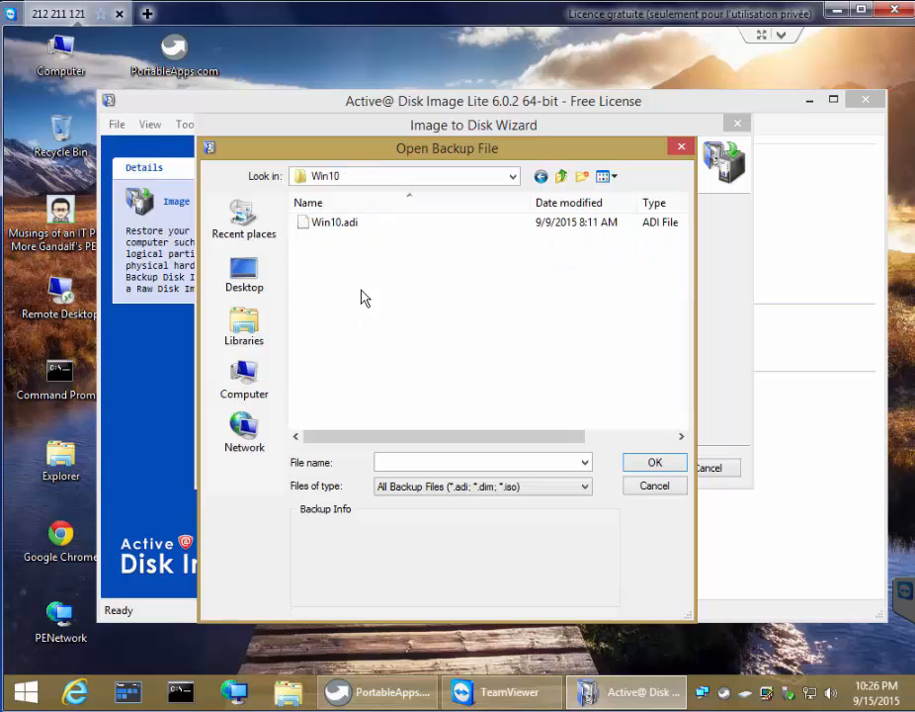
click(342, 226)
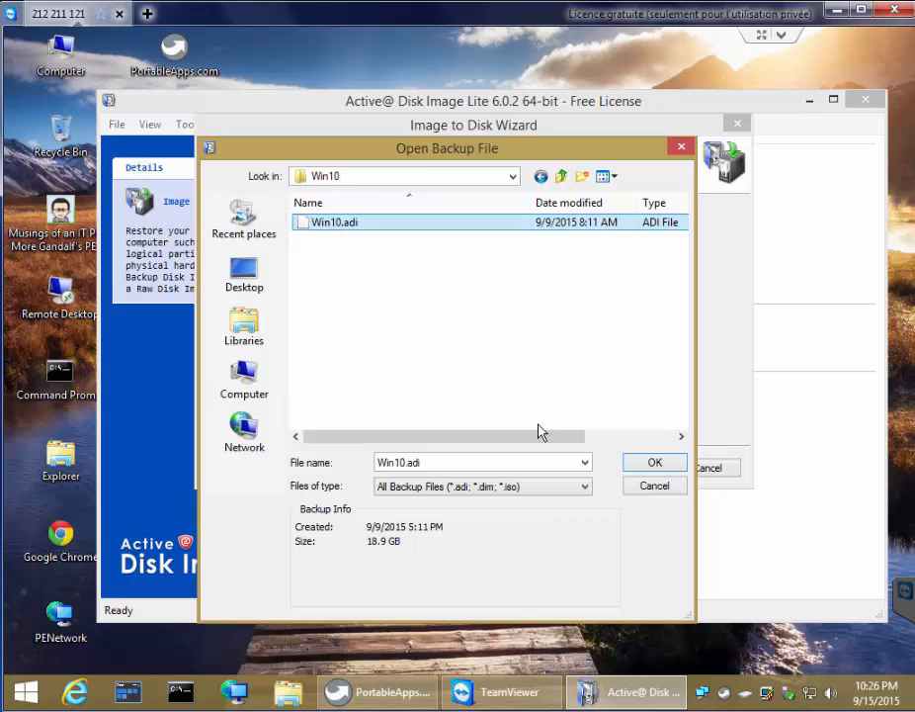
click(640, 470)
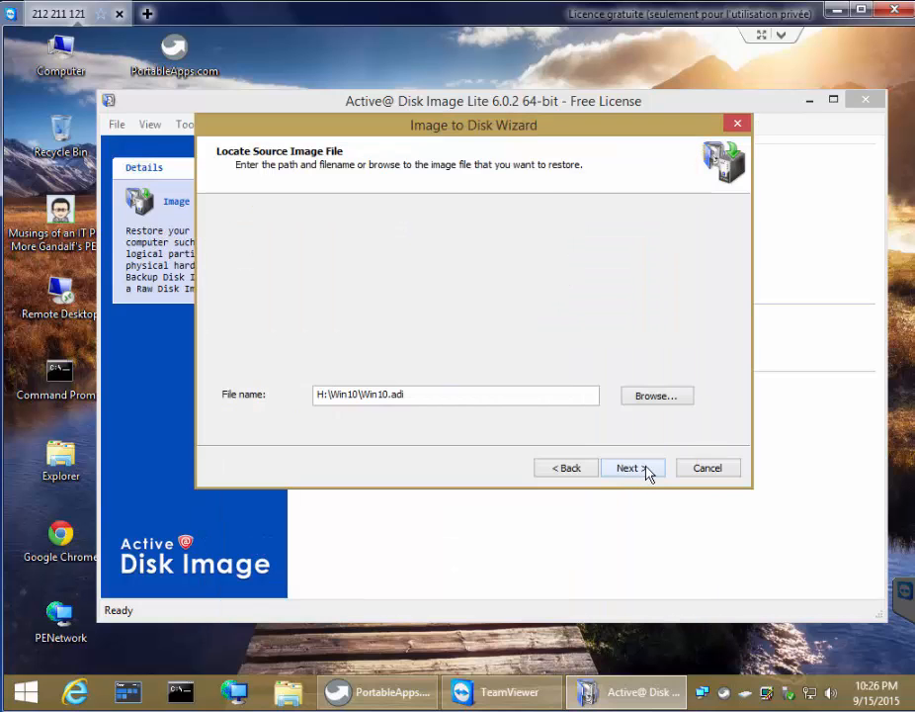
click(644, 471)
click(243, 267)
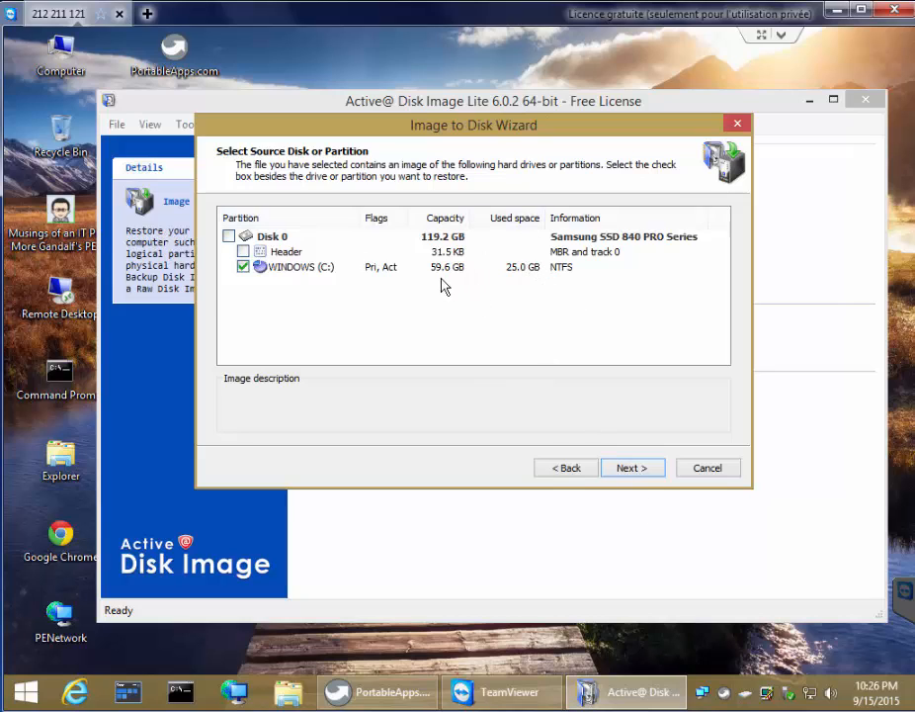
click(625, 469)
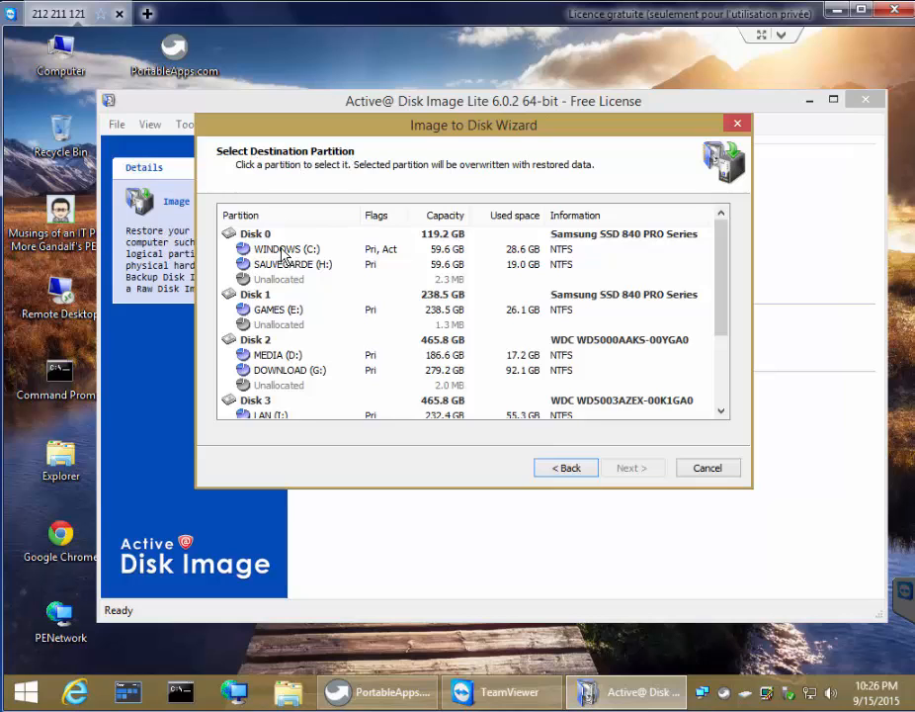
- Choose WINDOWS (C:) on Disk 0 as the destination partition and accept Active as its partition type
scroll(319, 324, down, 3)
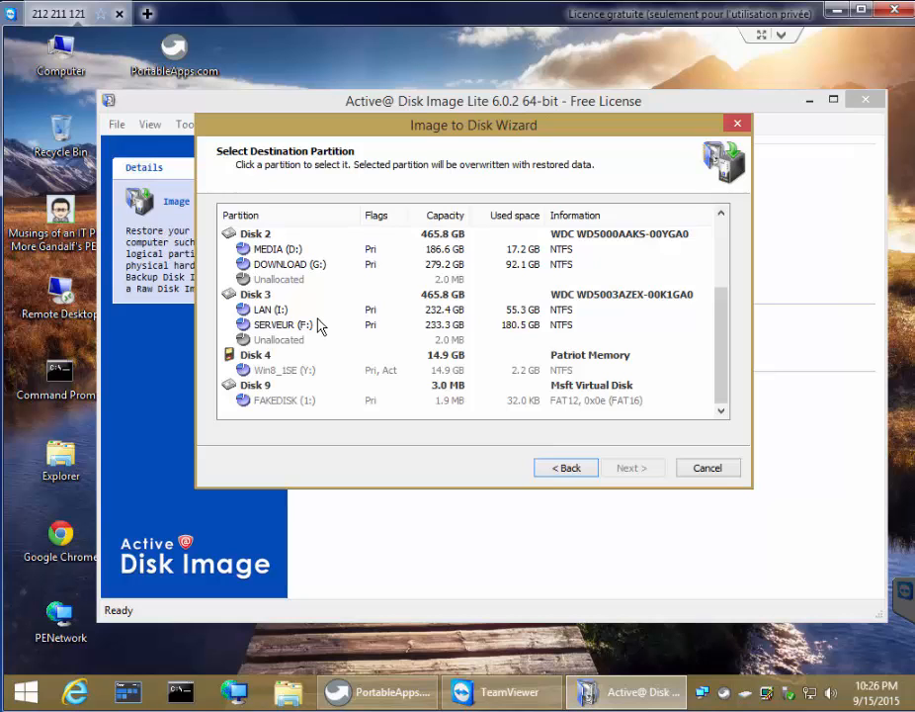
scroll(319, 324, up, 3)
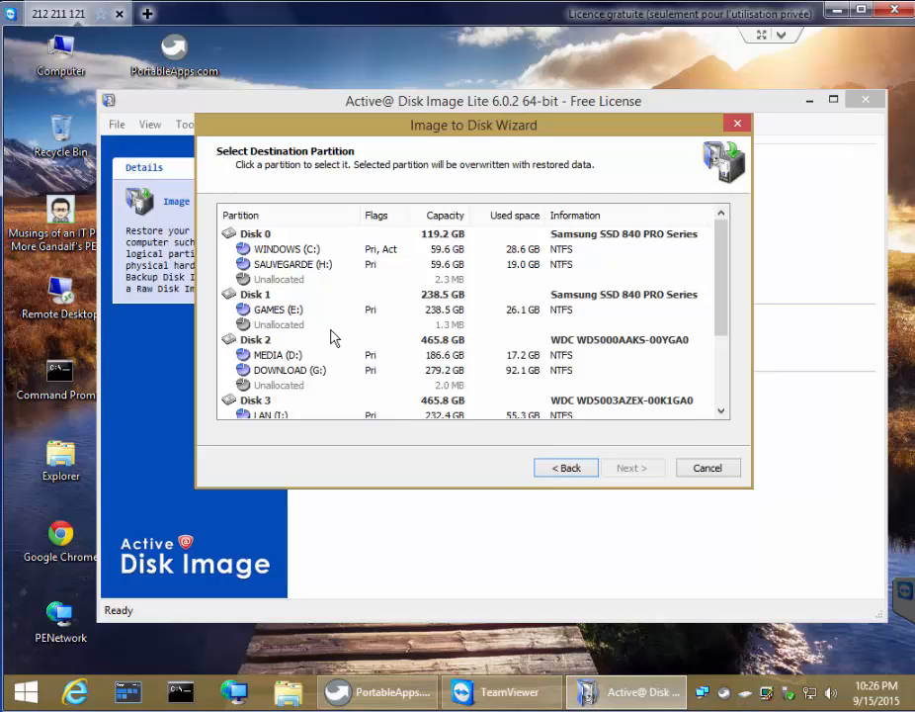
click(290, 251)
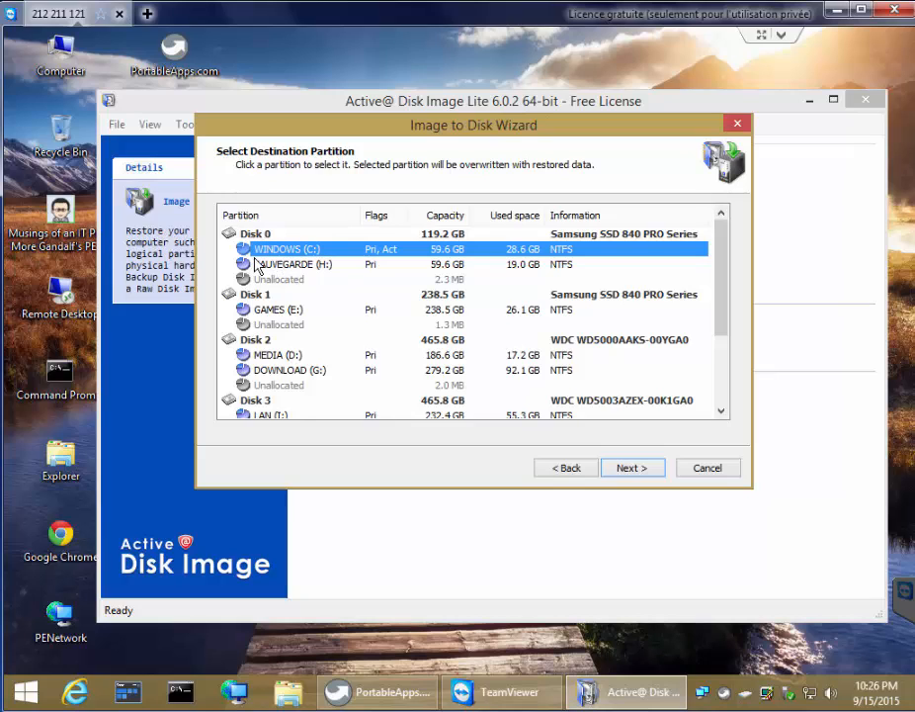
click(309, 264)
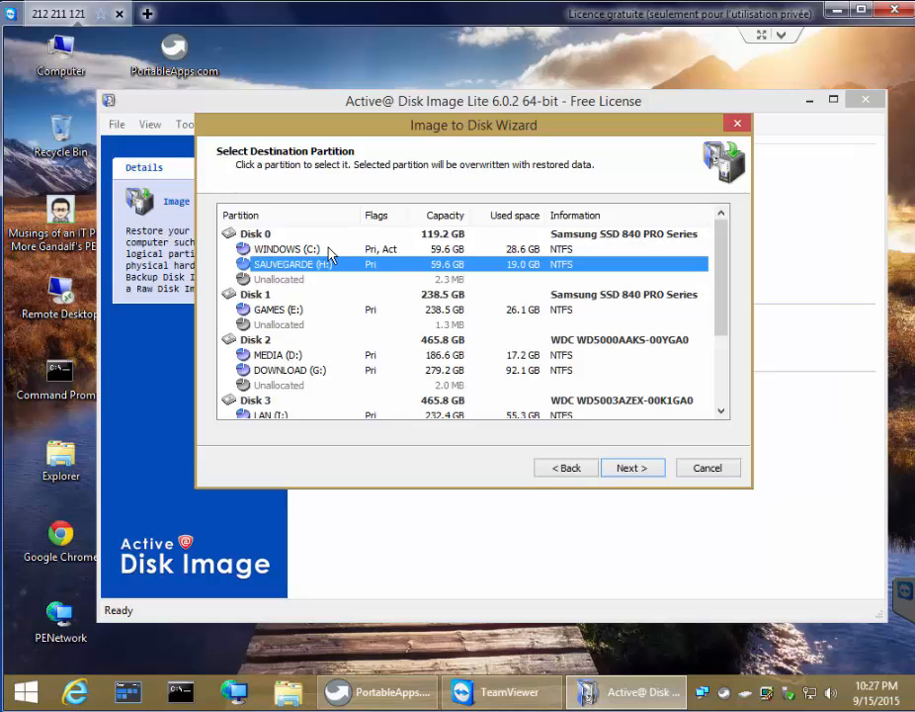
click(280, 251)
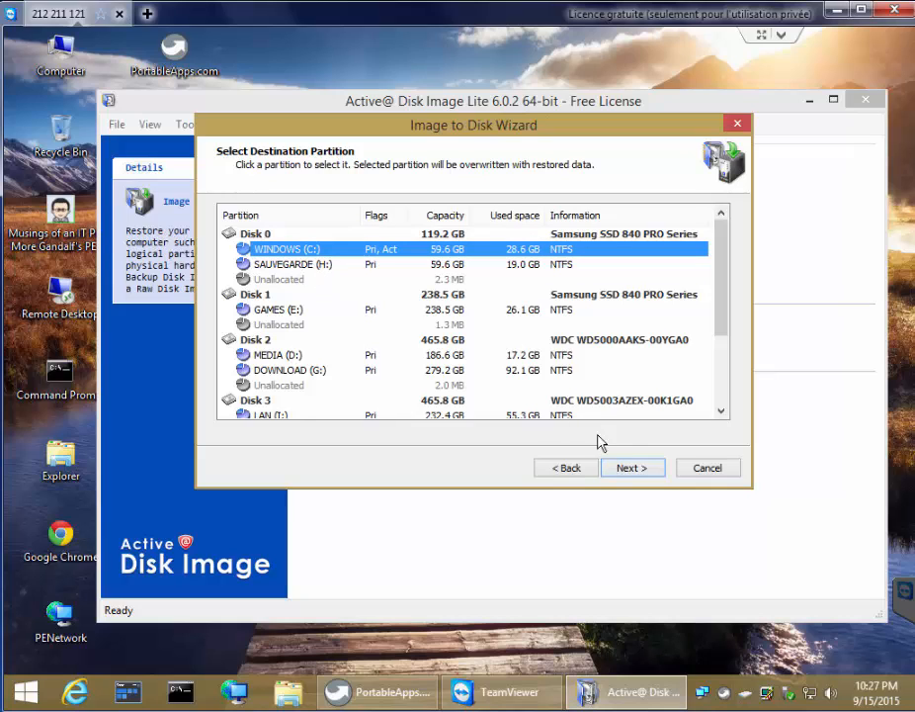
click(633, 469)
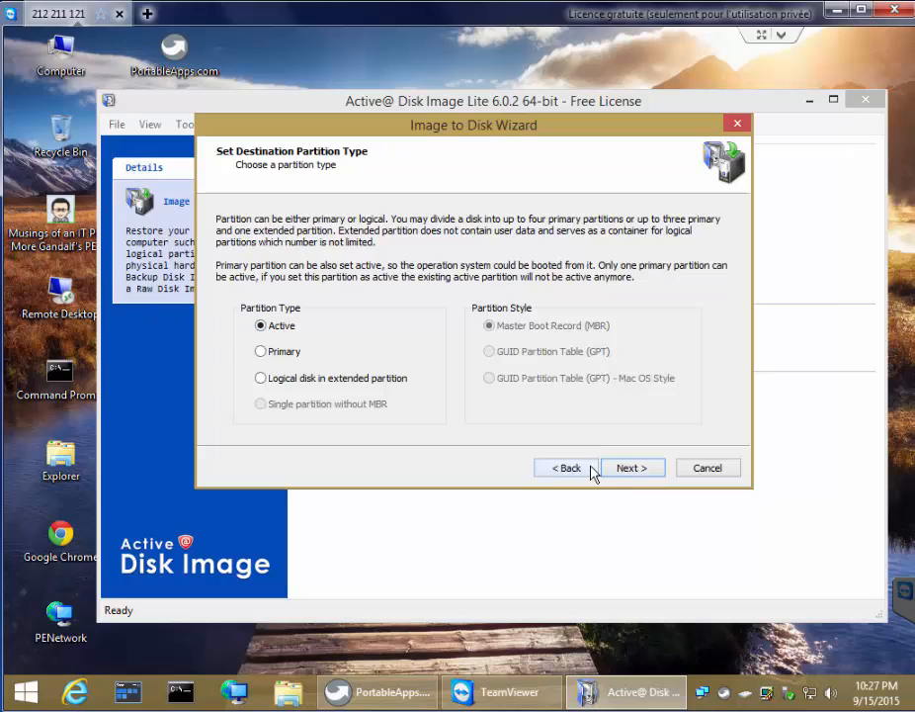
click(648, 471)
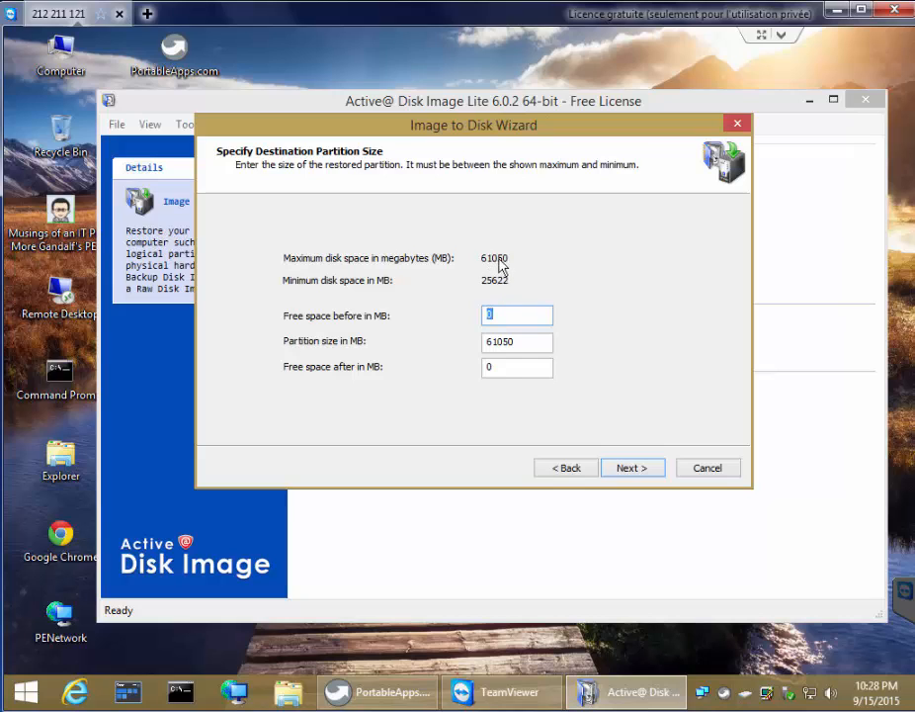
- Set the size of the restored partition to 30000 MB
click(527, 341)
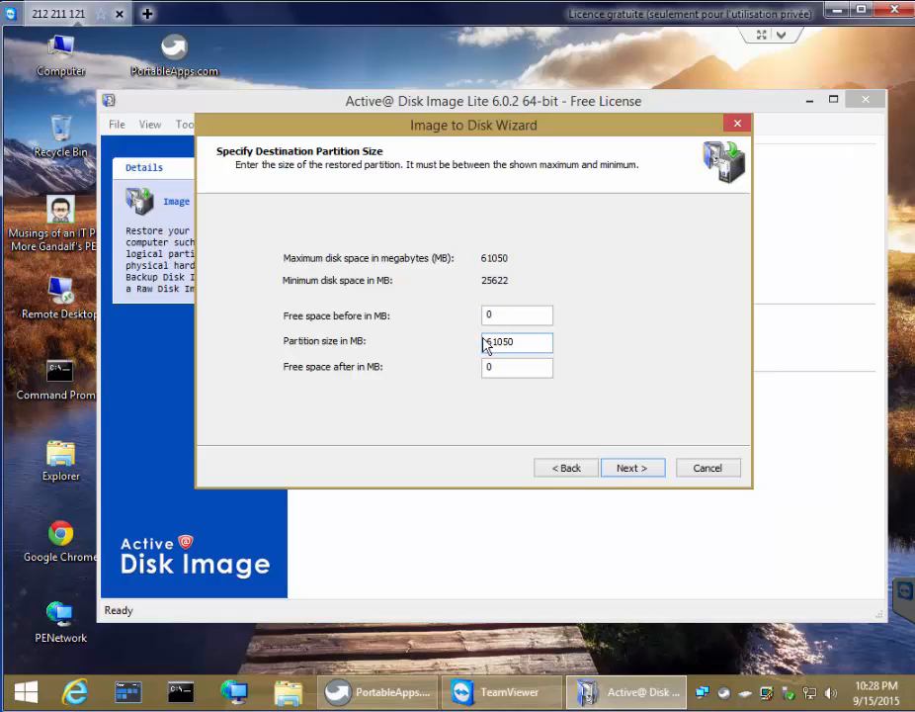
drag(538, 340, 435, 341)
click(530, 343)
drag(534, 344, 418, 348)
drag(537, 343, 408, 344)
text(30)
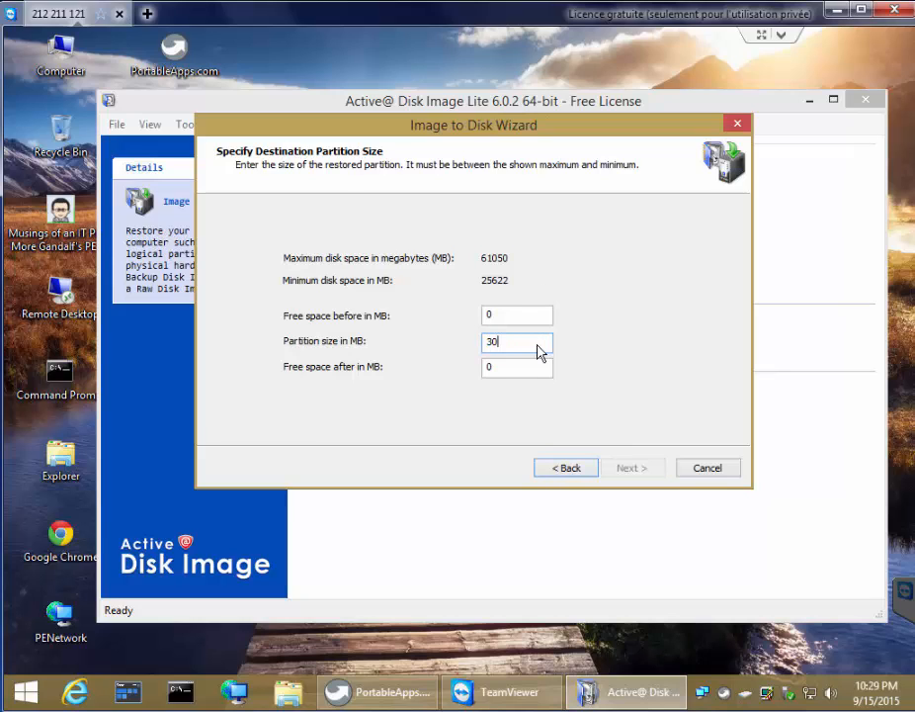
text(000)
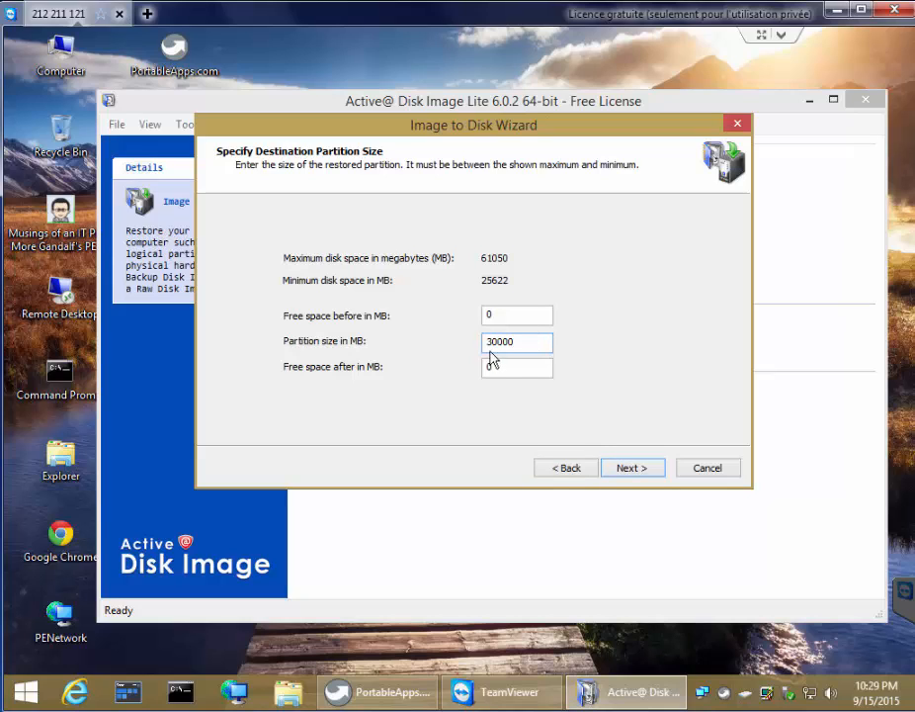
- Set the restored partition's size to 61050 MB and accept C: as its assigned drive letter
drag(547, 343, 468, 343)
click(537, 345)
drag(470, 347, 465, 347)
text(6)
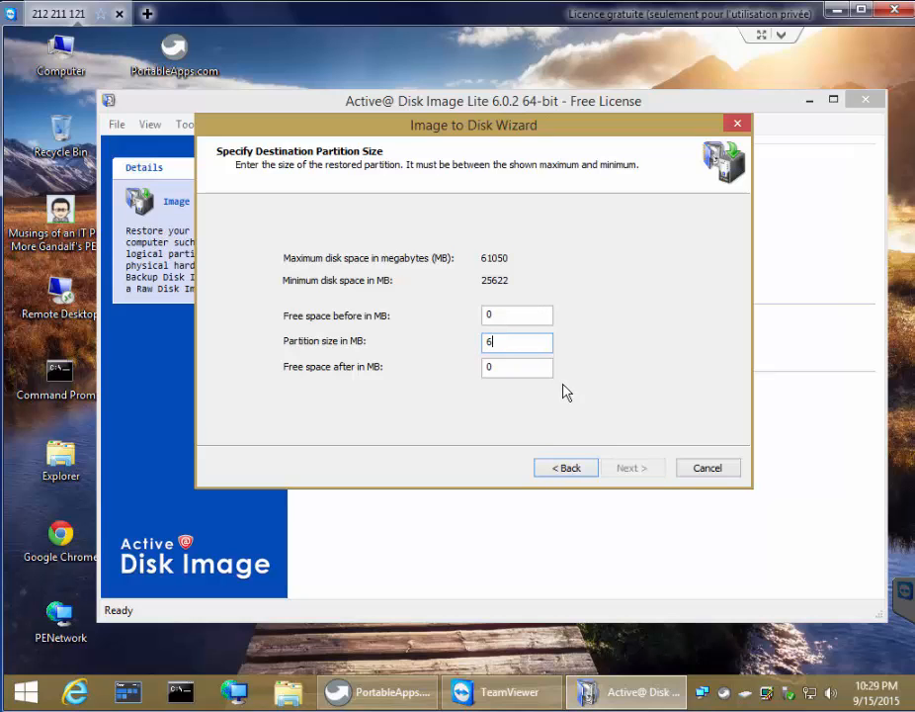
text(1050)
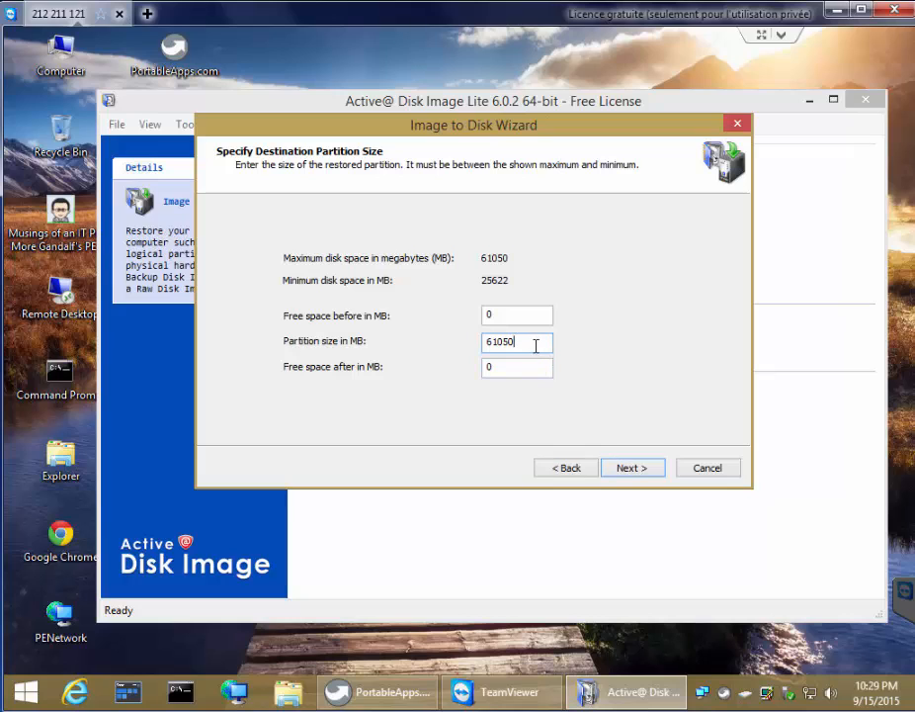
click(632, 467)
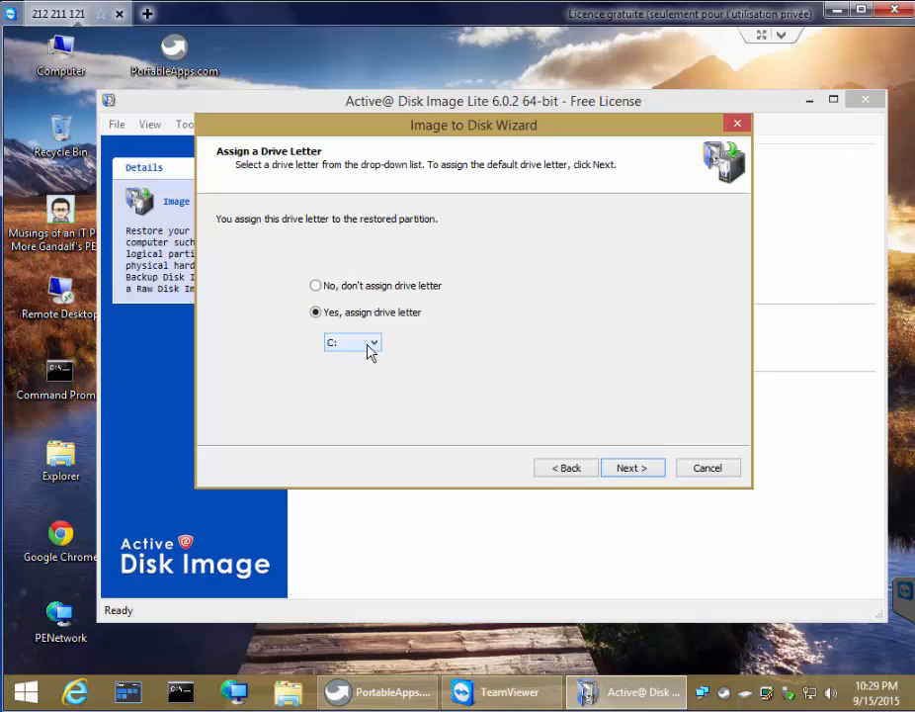
click(640, 470)
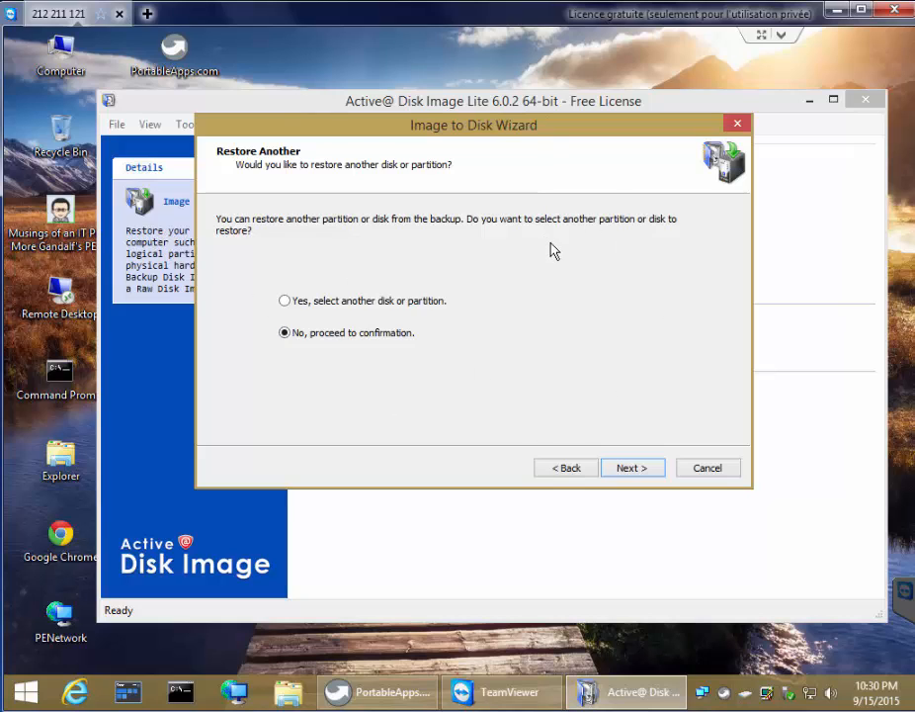
- Cancel the Image to Disk wizard before confirming the restore and close Active@ Disk Image
click(720, 472)
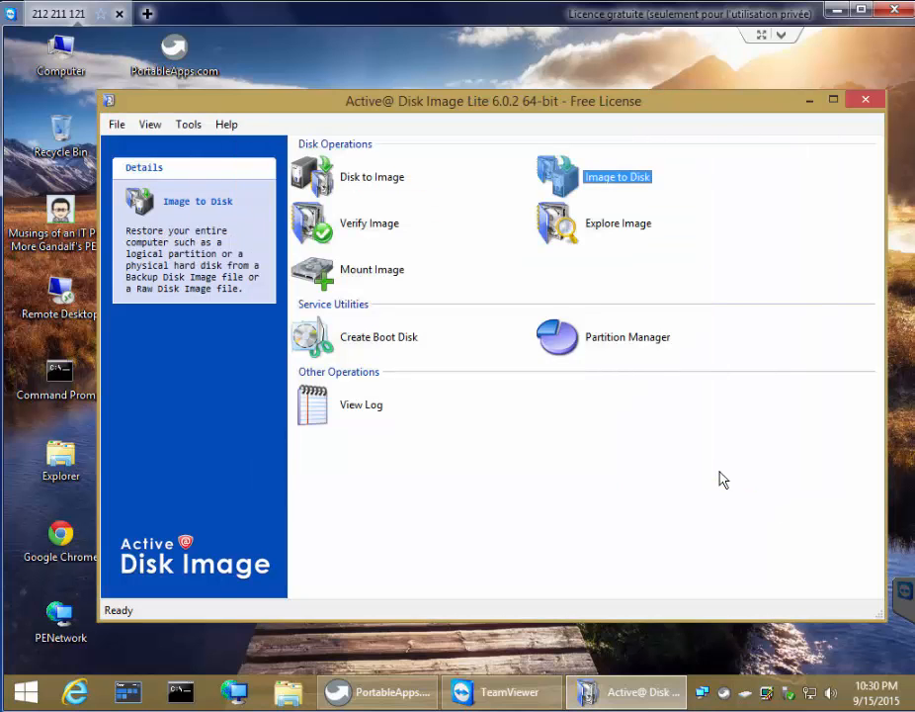
click(864, 103)
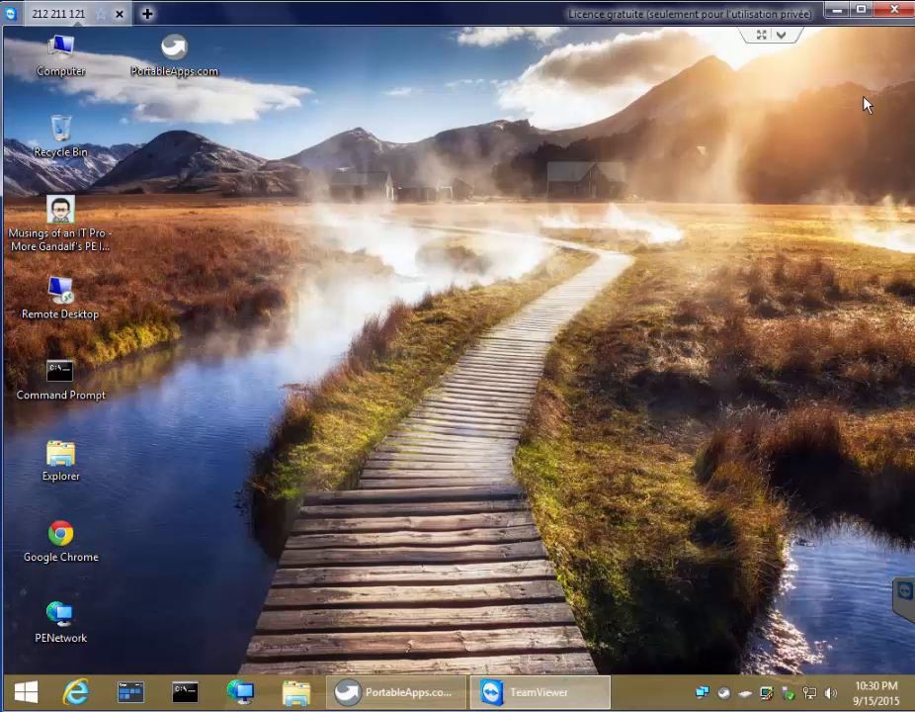
- Show the Restart option among the PE system's power choices and dismiss it without restarting
click(28, 692)
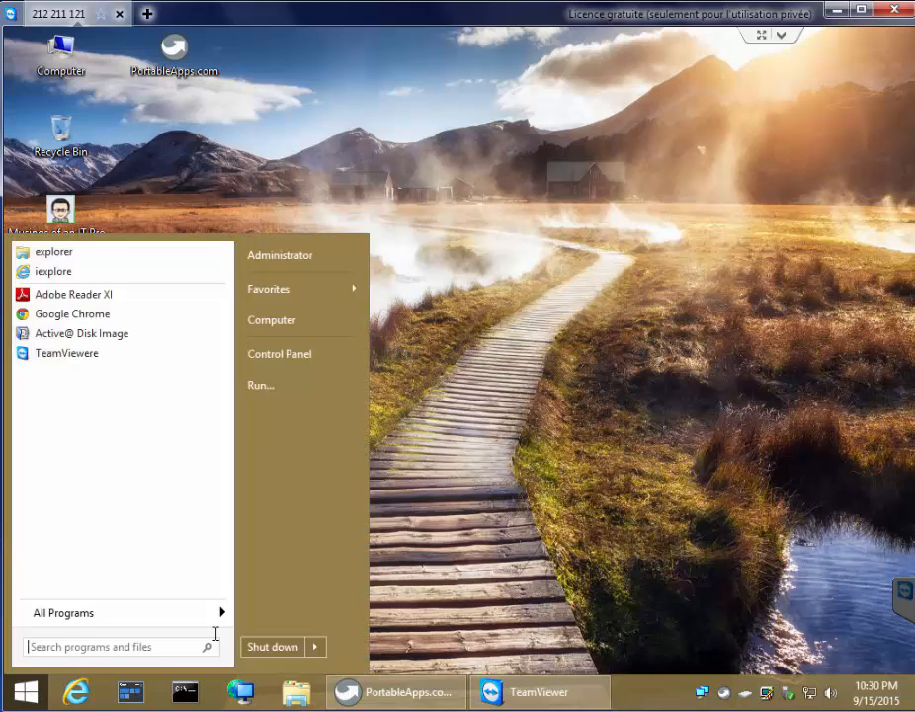
mouse_move(315, 648)
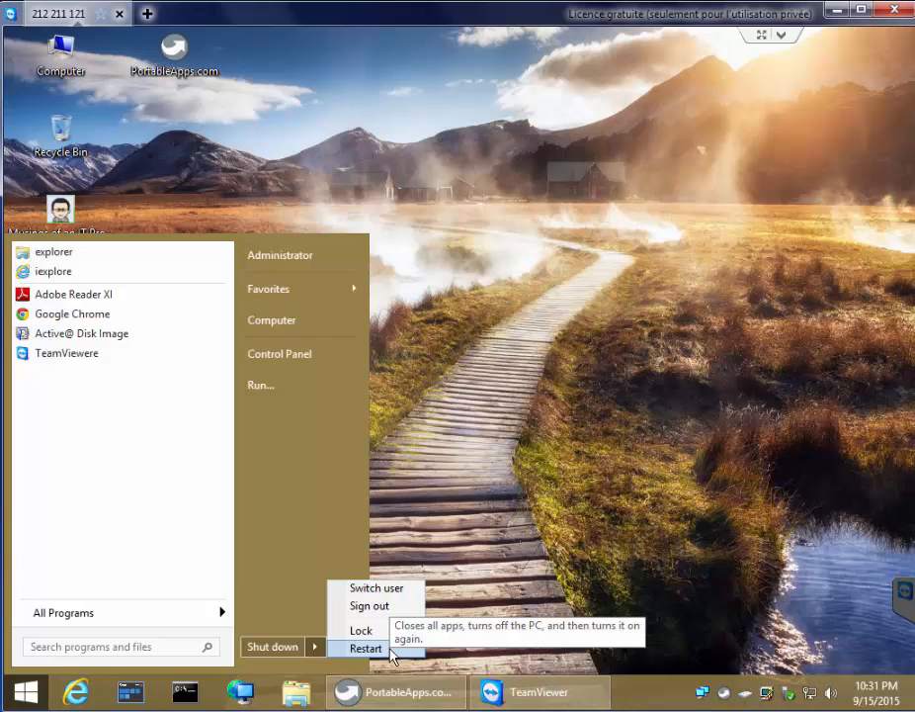
click(482, 540)
click(373, 698)
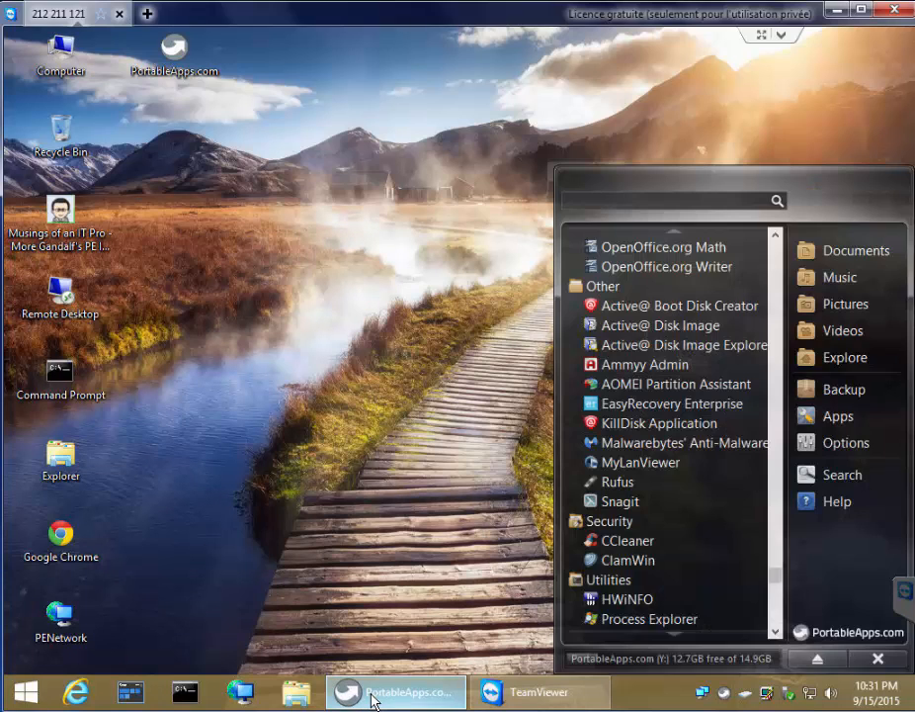
click(373, 698)
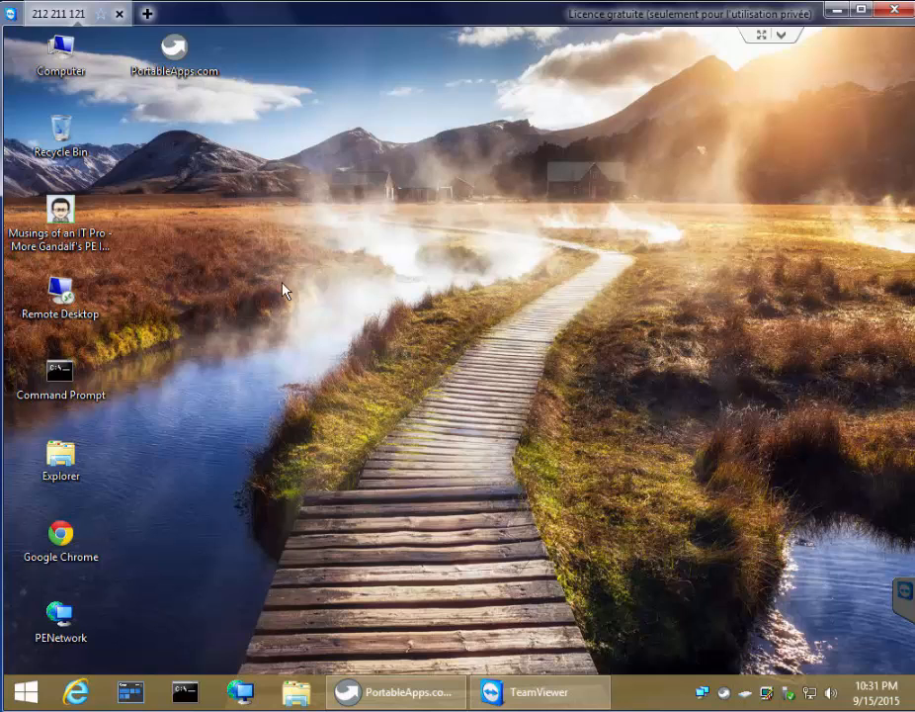
key(super)
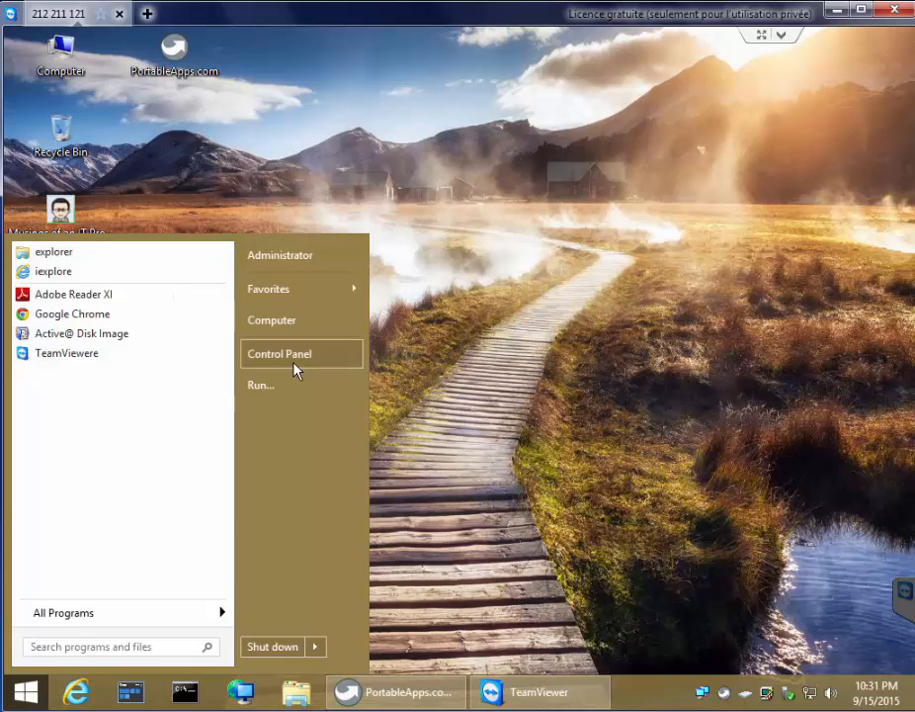
key(Escape)
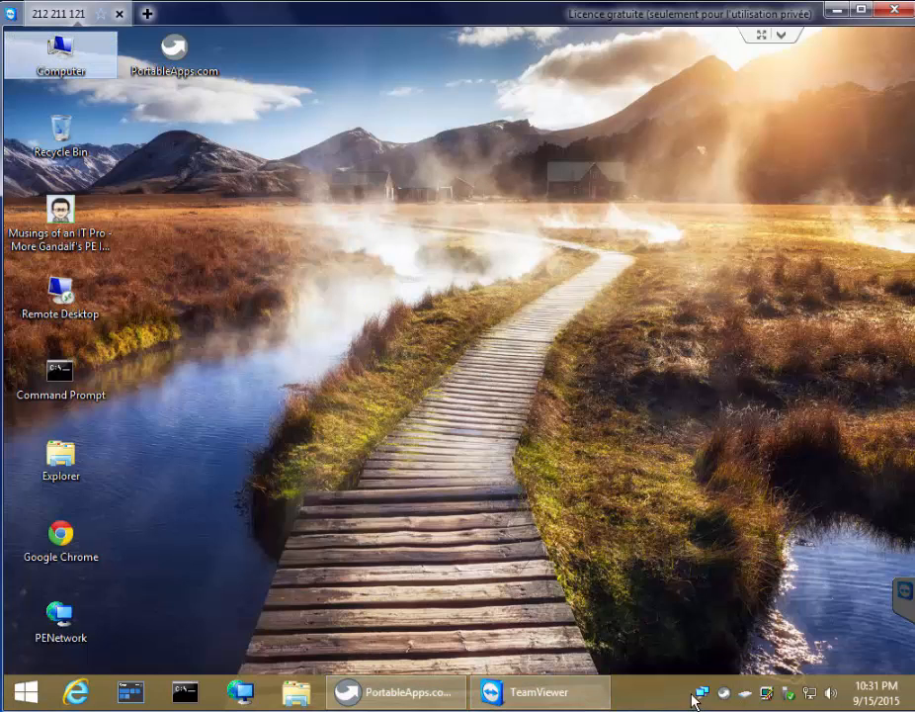
- Look through the PortableApps.com application list, from Accessibility and Disk Tools through Imaging Tools and Office to Security and Utilities
click(427, 699)
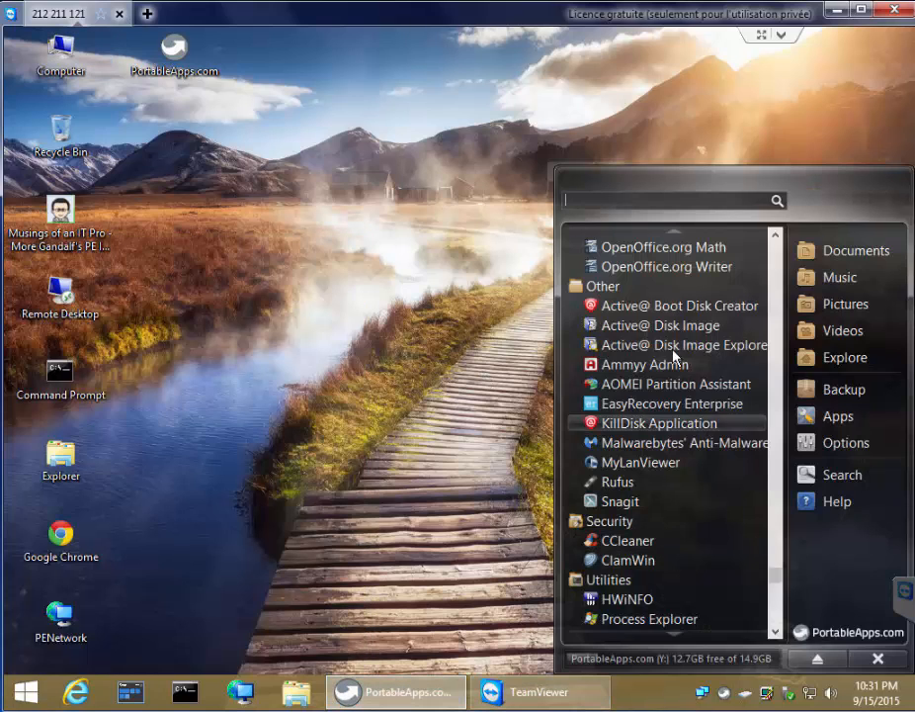
scroll(707, 358, down, 1)
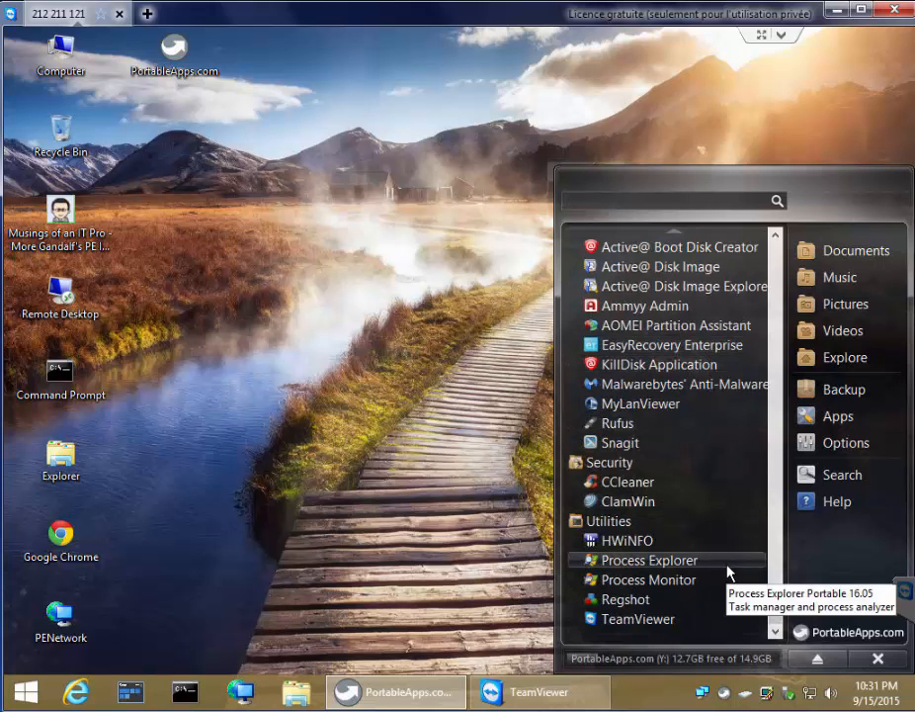
scroll(727, 570, up, 8)
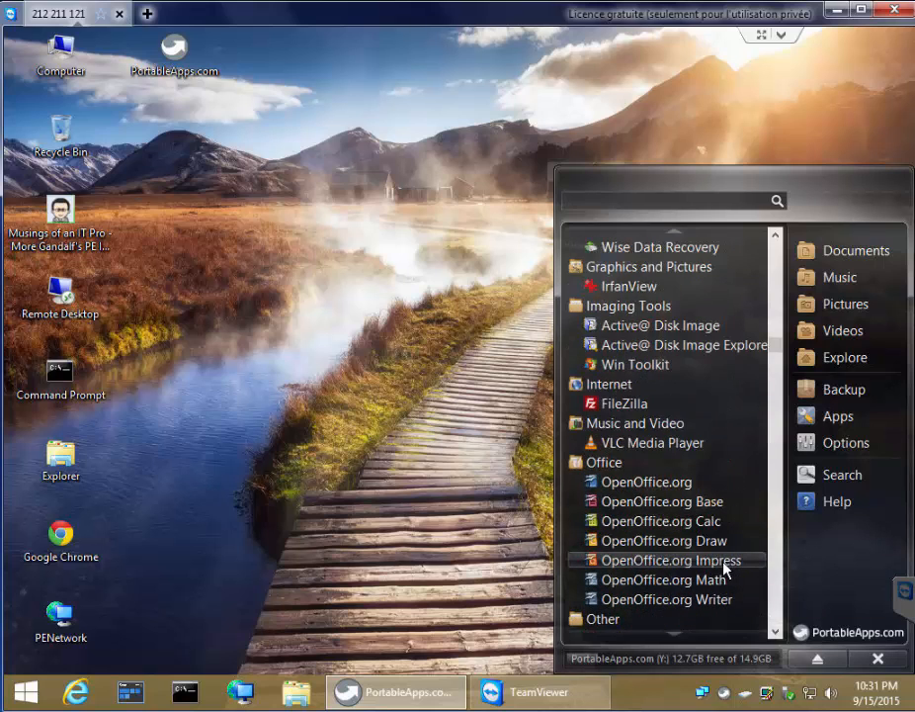
scroll(725, 566, down, 8)
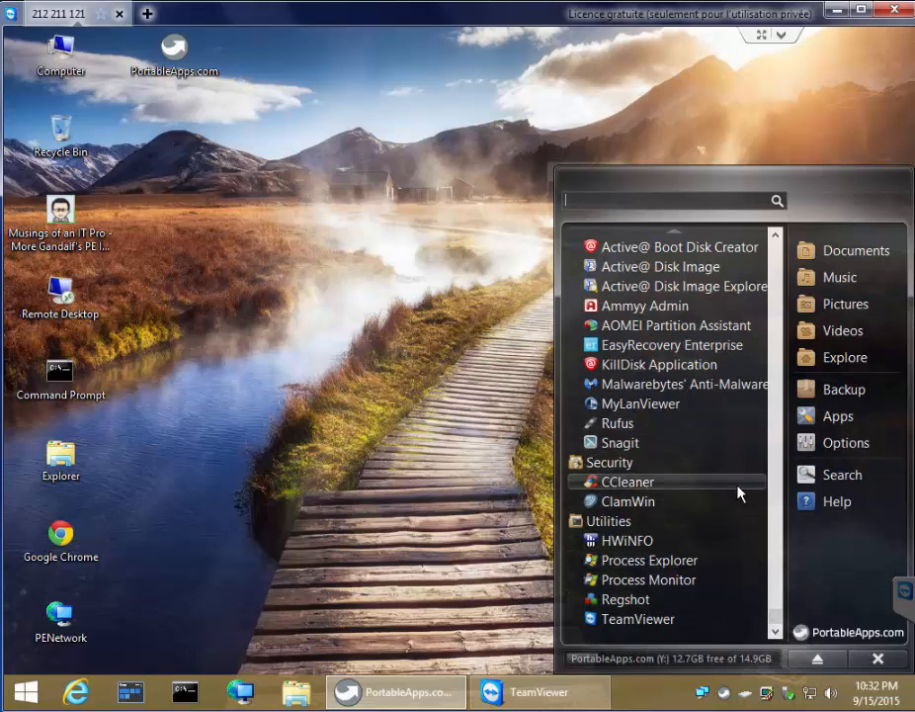
scroll(735, 489, up, 9)
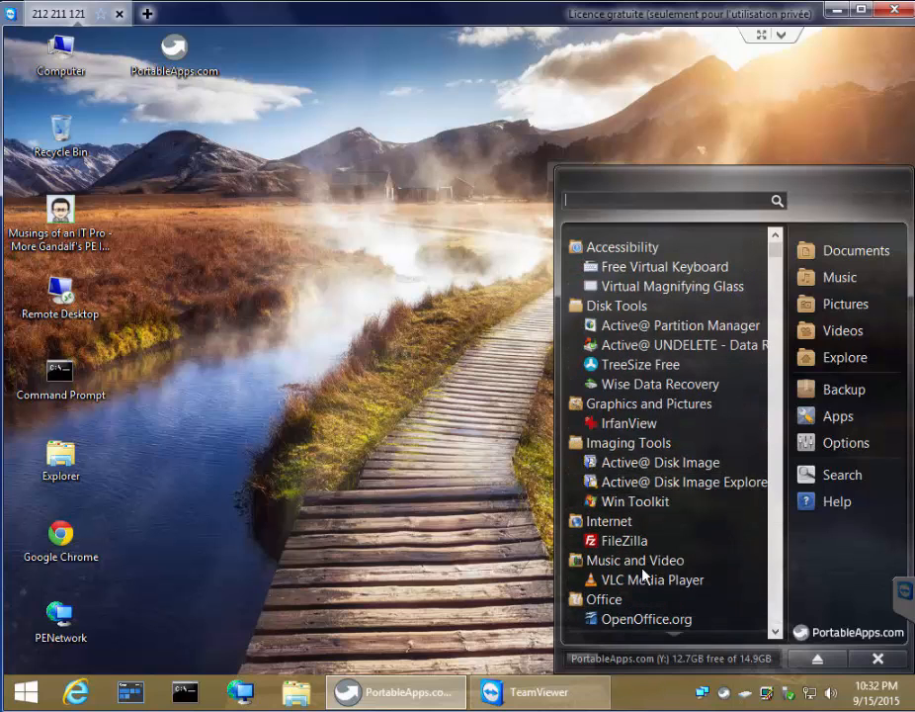
scroll(644, 585, down, 9)
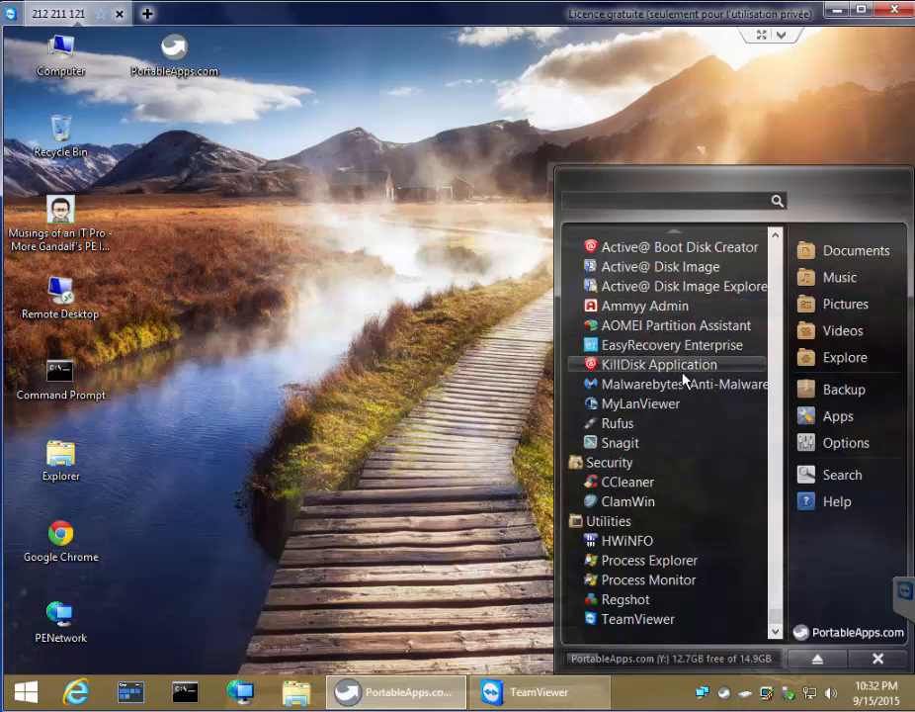
scroll(683, 377, up, 9)
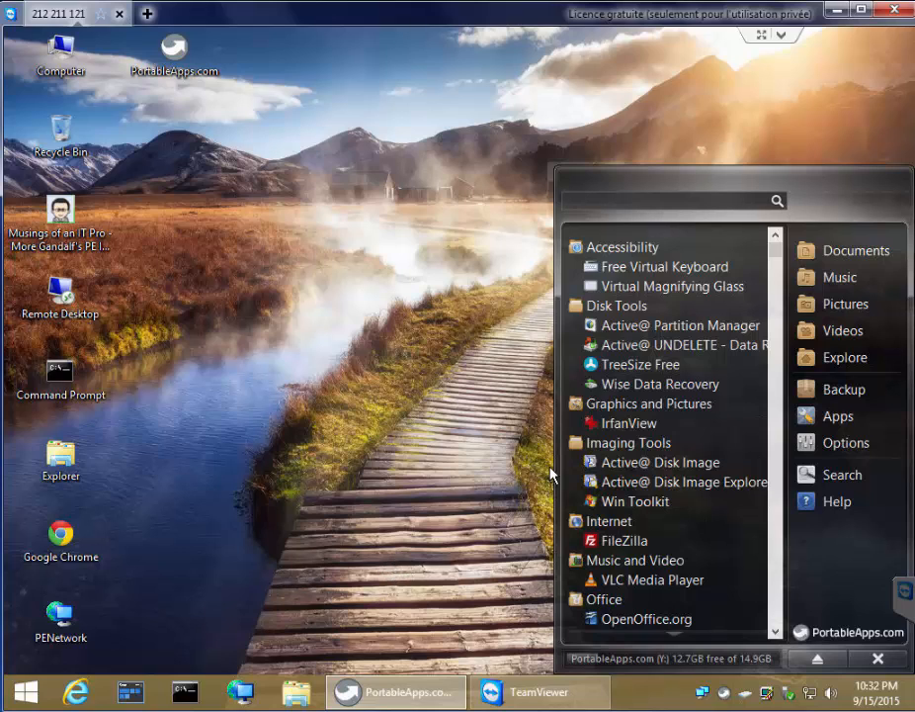
scroll(685, 562, down, 5)
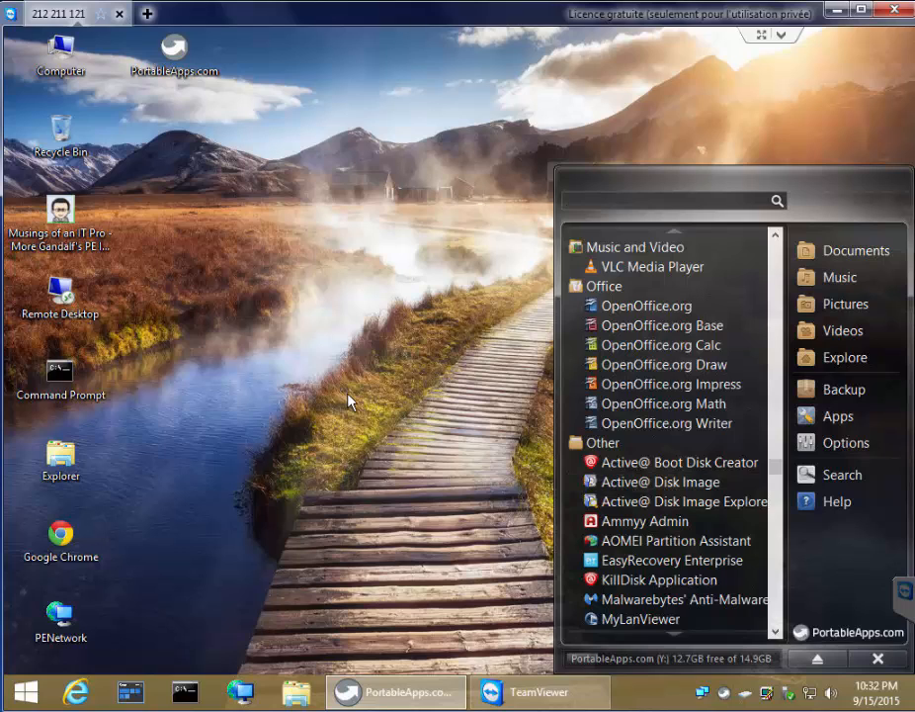
scroll(348, 402, down, 2)
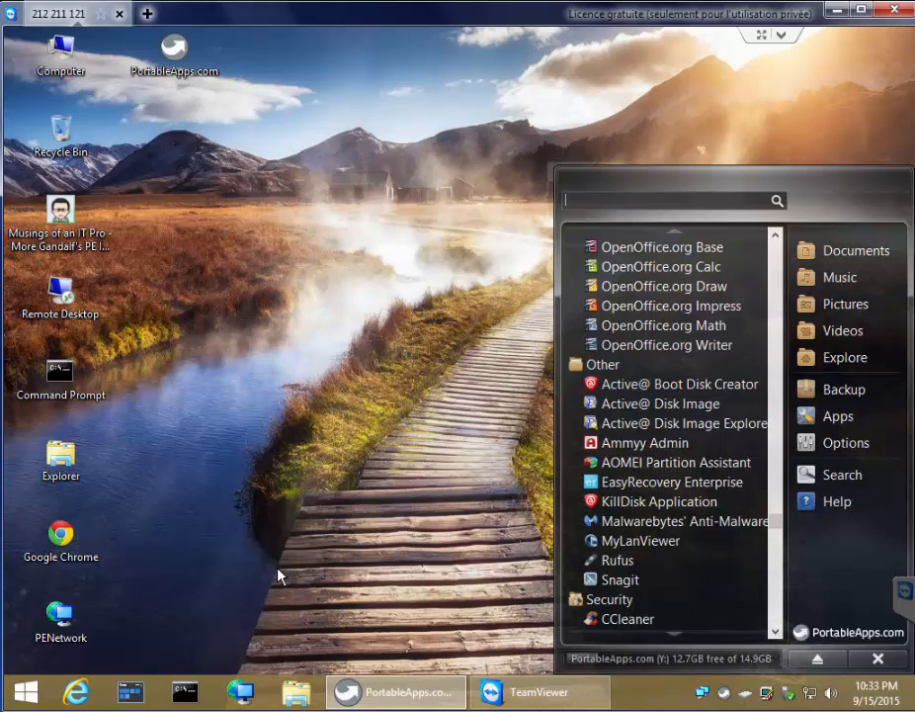
- Open Google Chrome and search the web for "allociné"
double_click(61, 538)
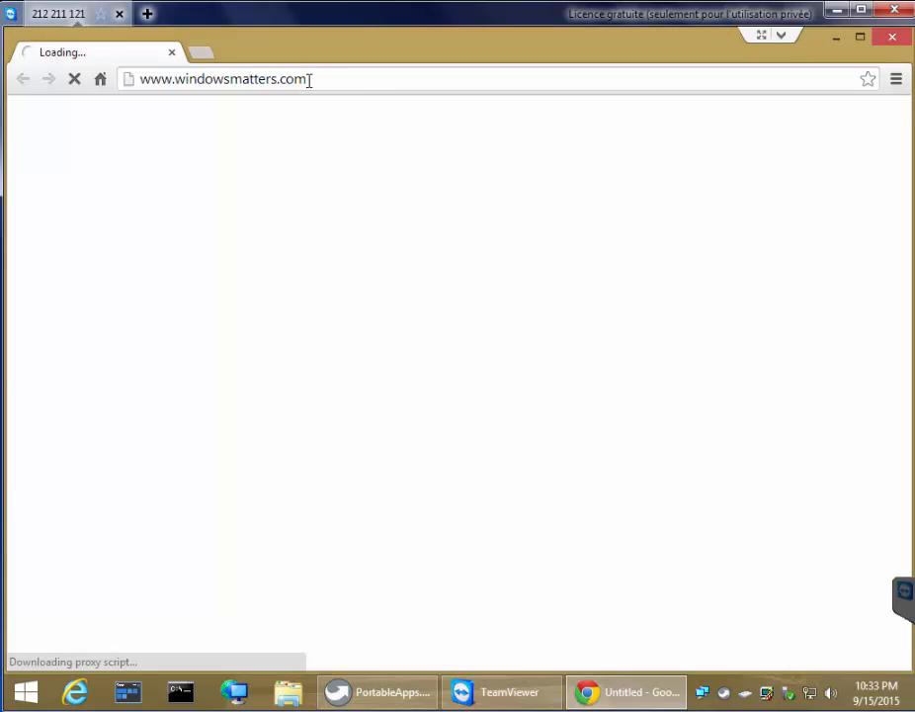
click(326, 79)
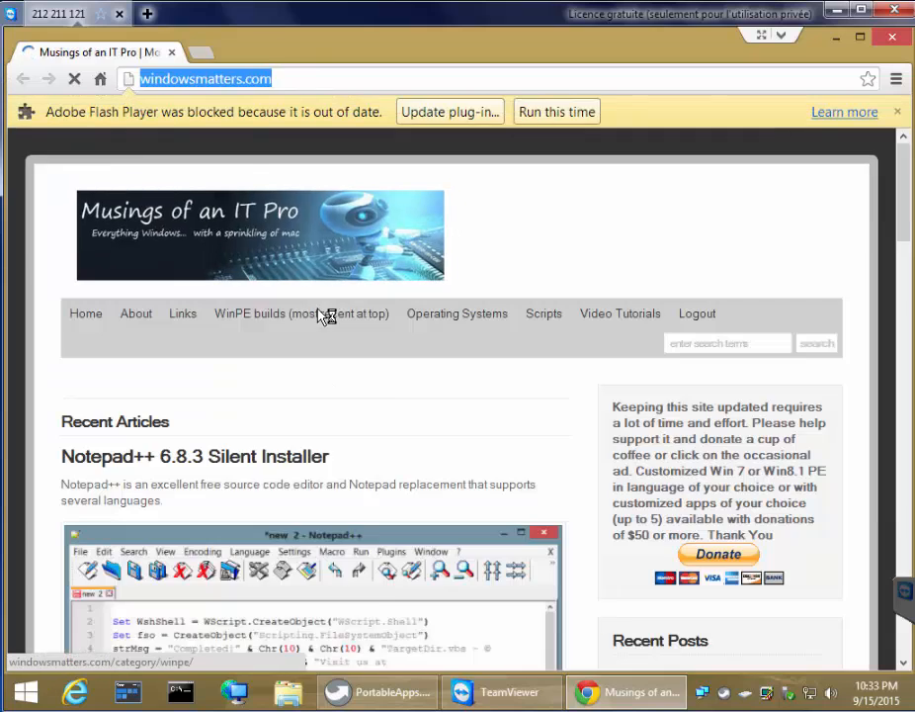
text(allocin)
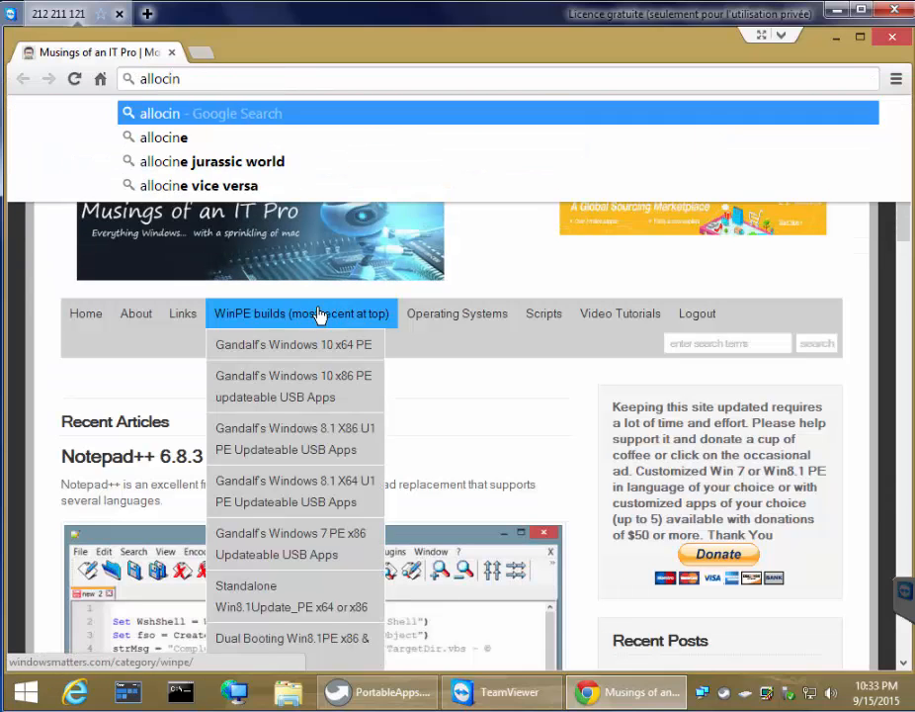
text(é)
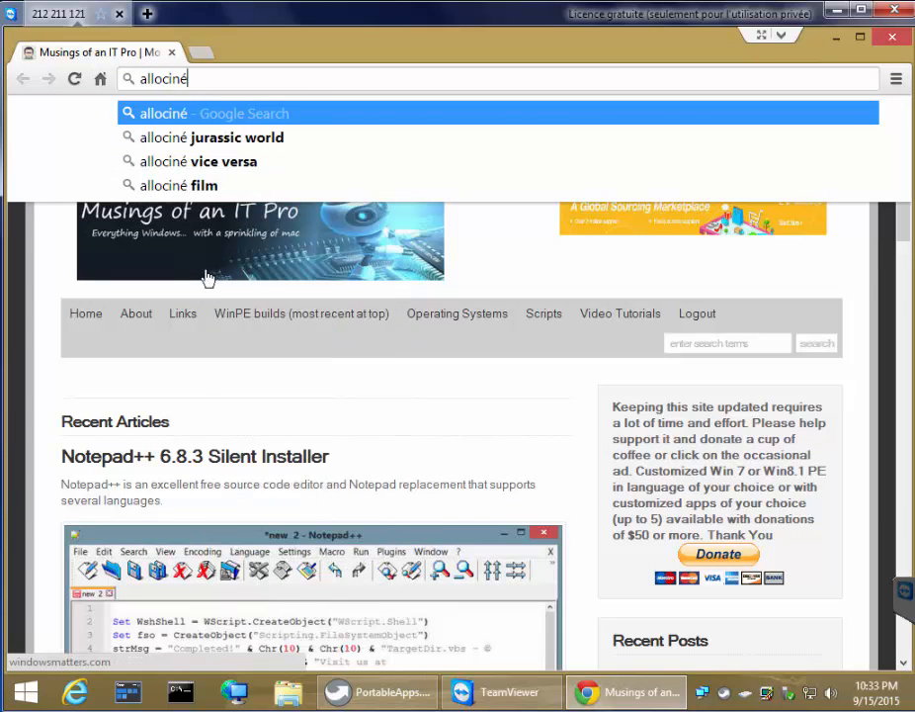
click(288, 114)
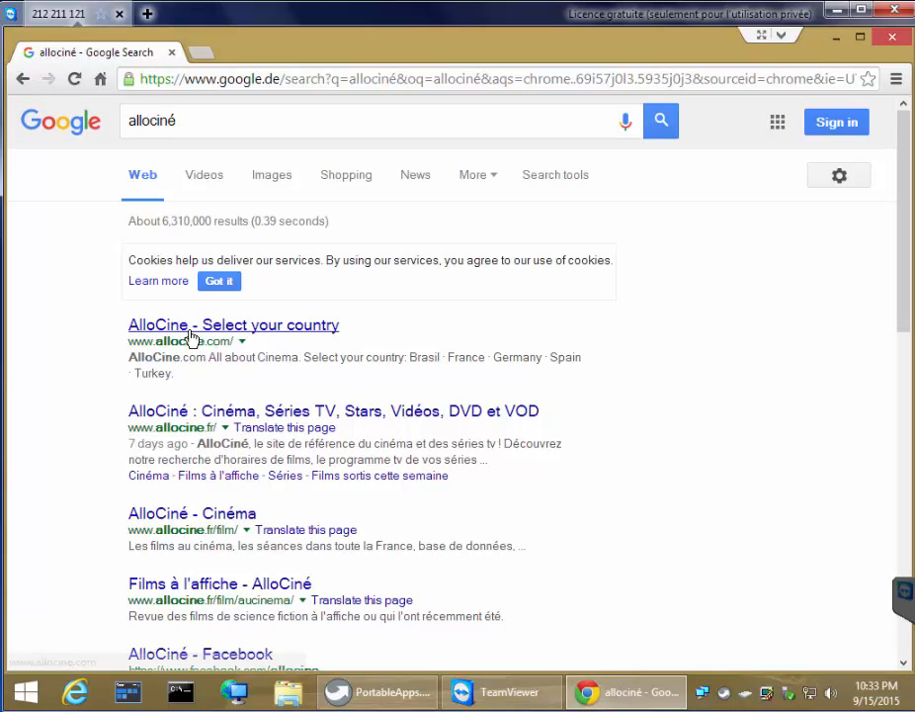
click(212, 412)
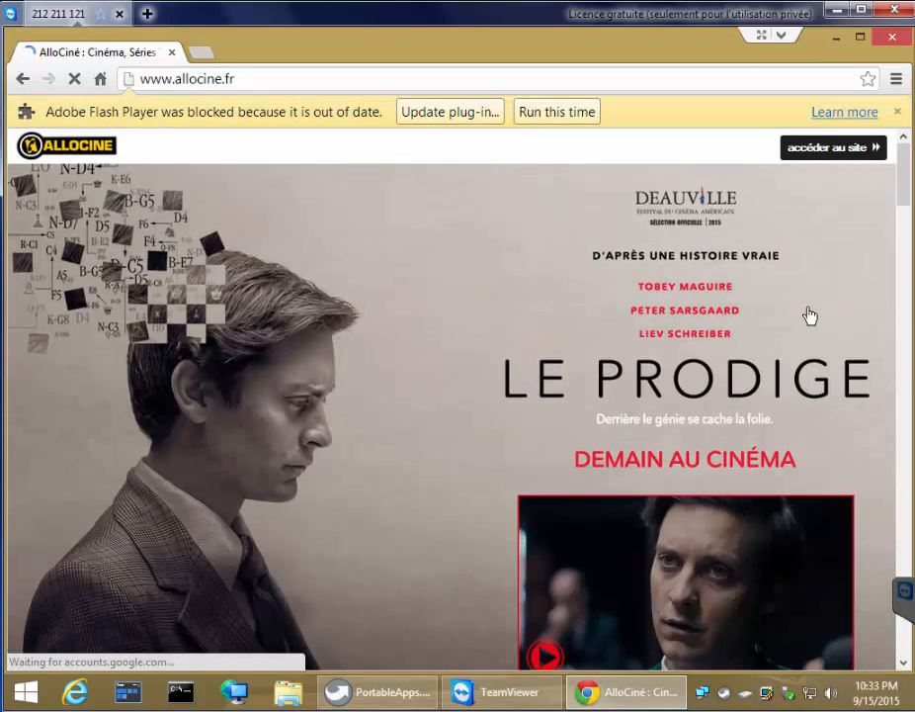
click(865, 150)
click(610, 306)
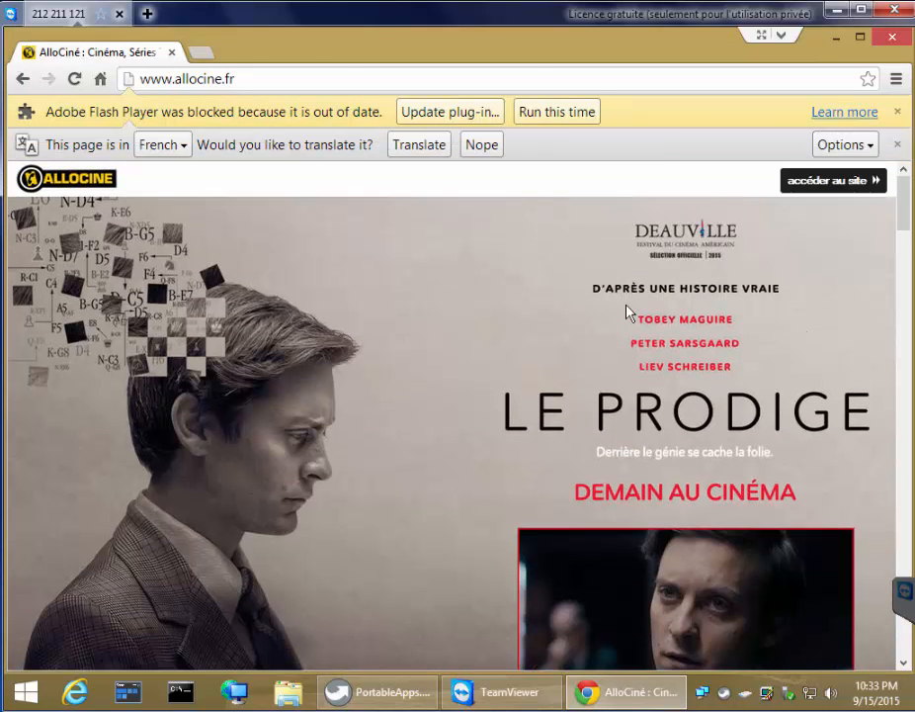
- Look over the Le Prodige trailer page and its video player, and close the browser
scroll(774, 312, down, 3)
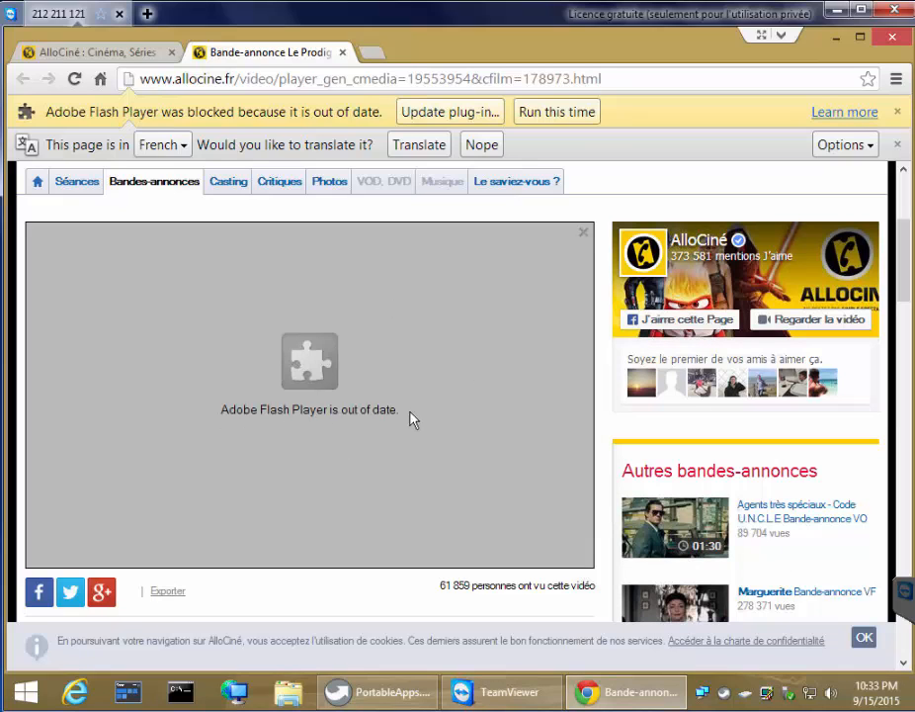
scroll(438, 387, down, 4)
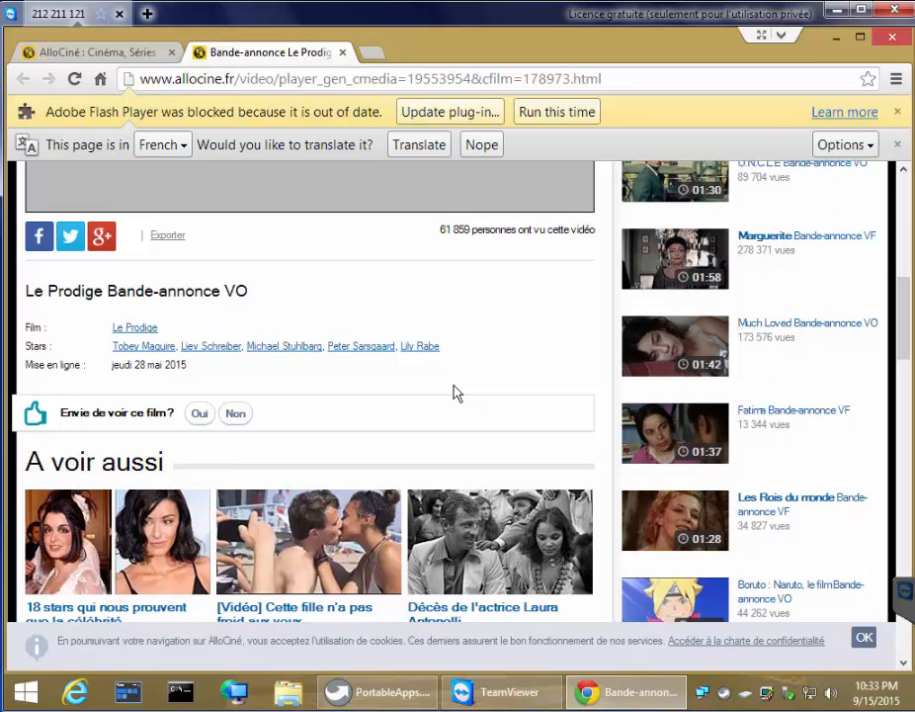
scroll(456, 393, up, 3)
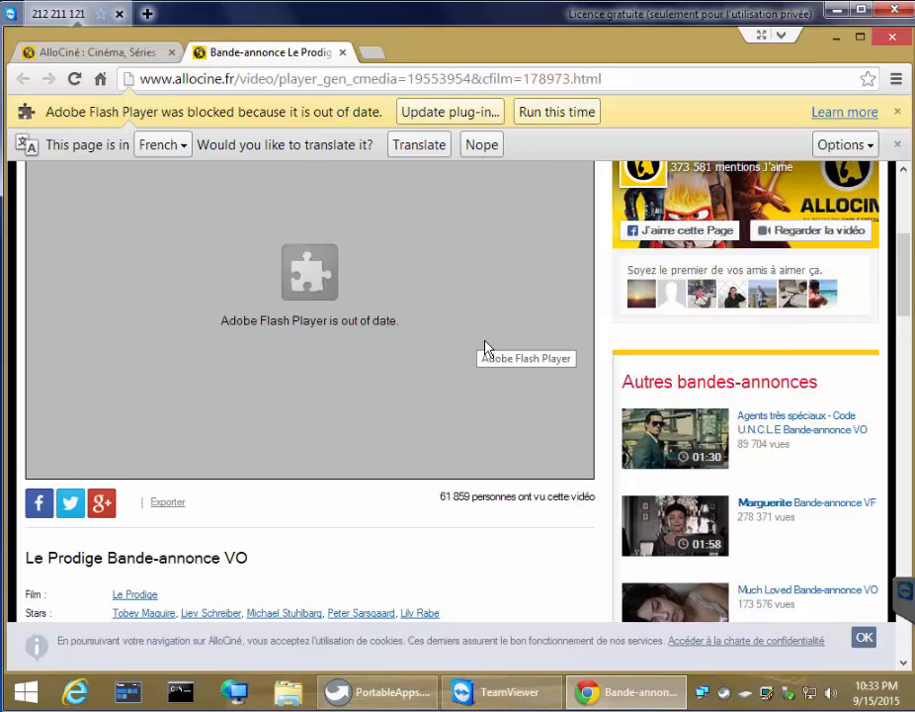
scroll(485, 347, down, 6)
scroll(492, 354, up, 8)
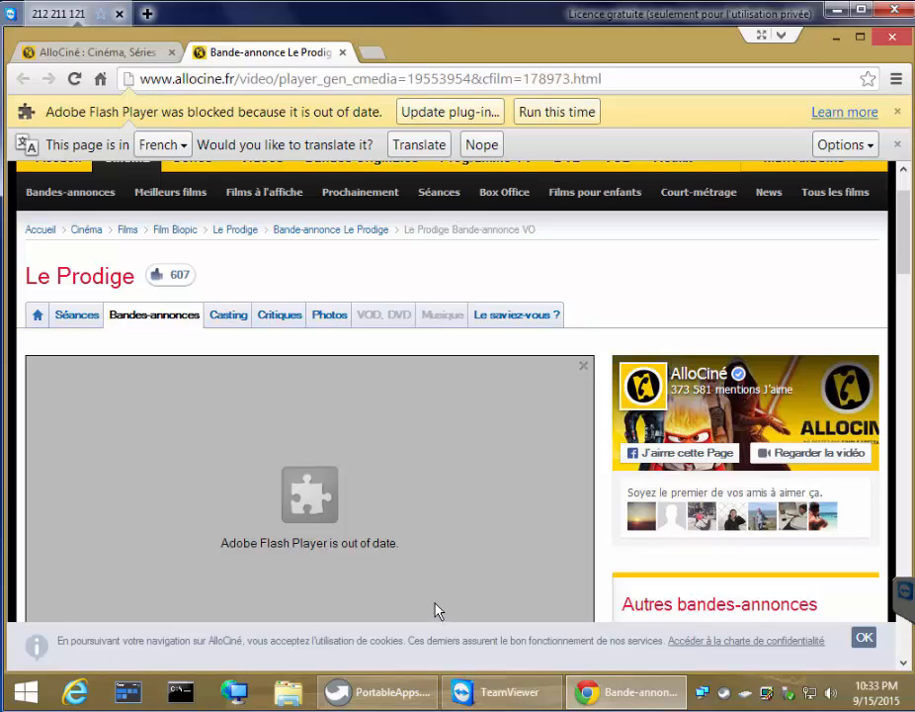
click(892, 40)
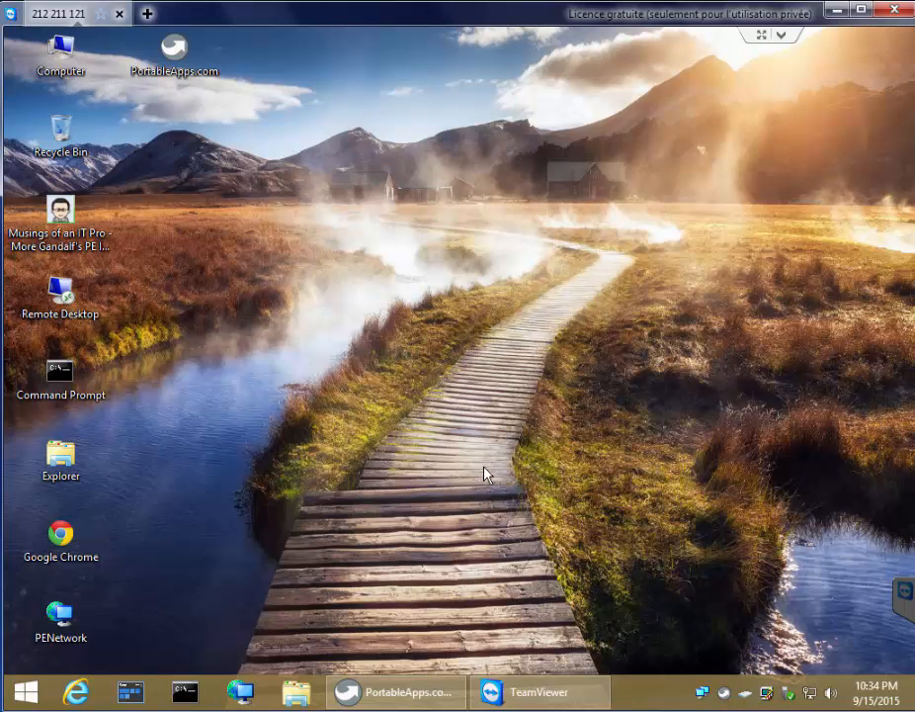